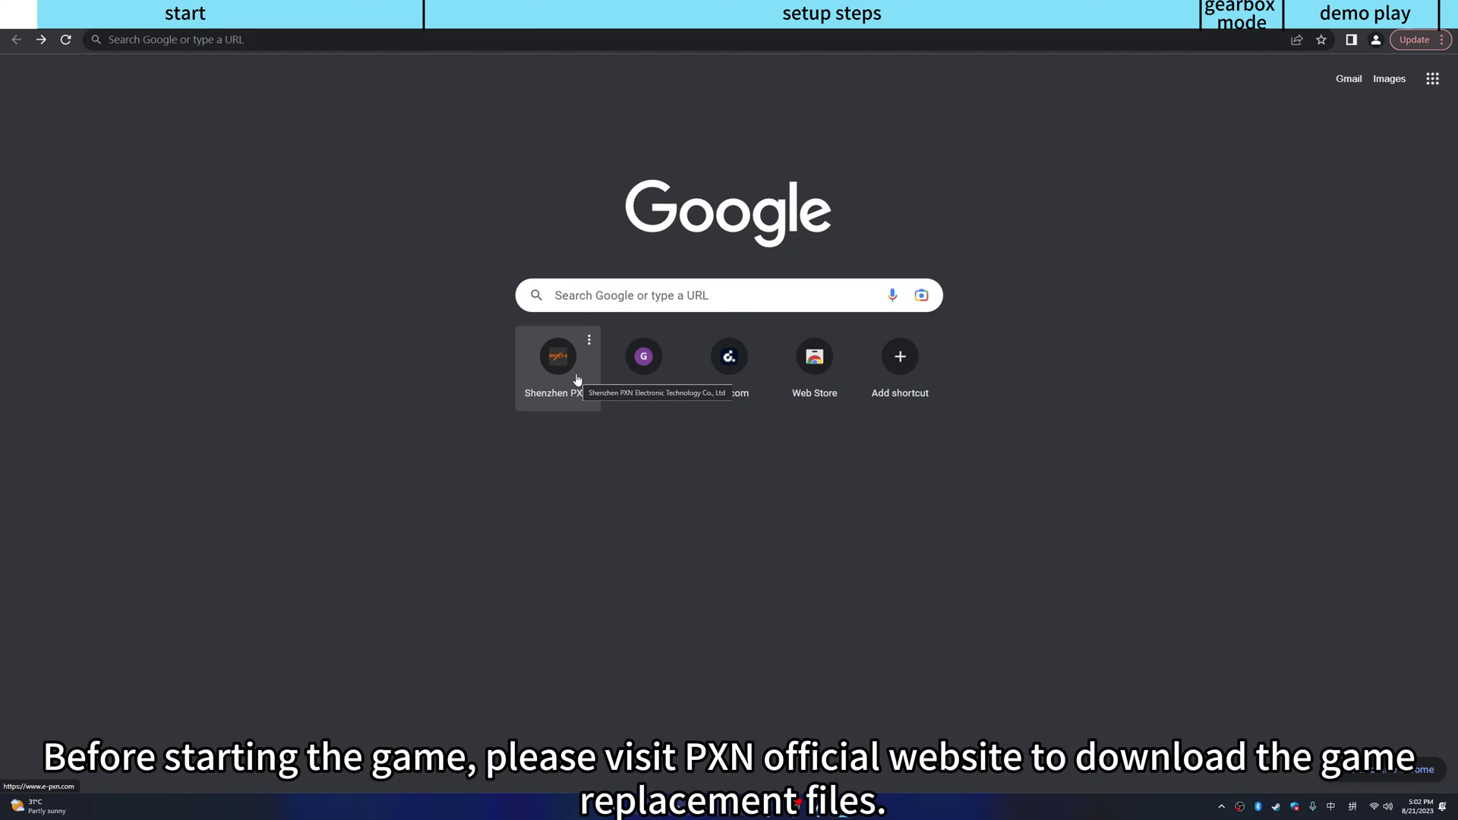
Step: Download the V10 DIRT2.0 file from the support tools page of the PXN website
left_click(575, 378)
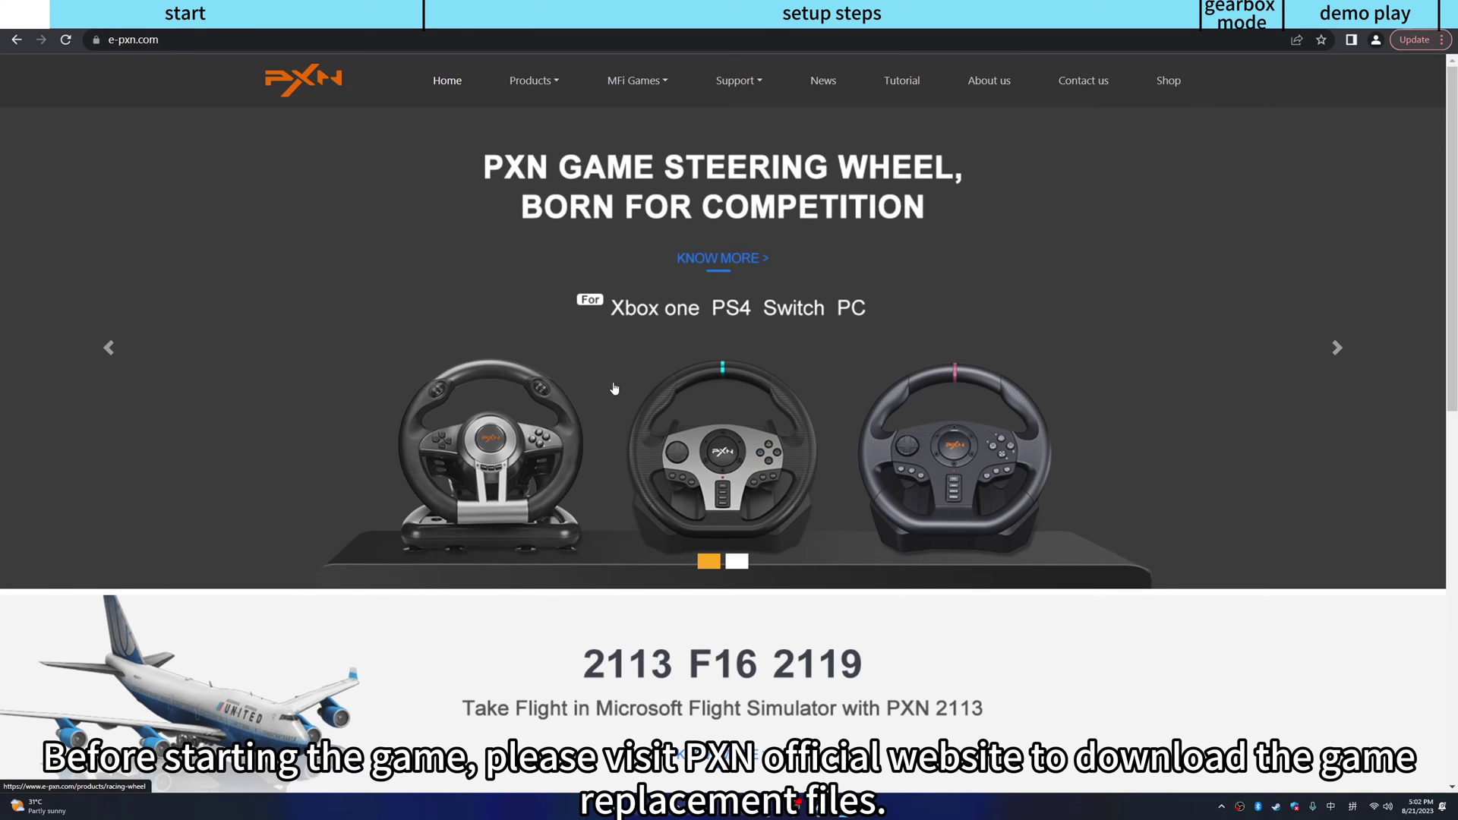
left_click(734, 84)
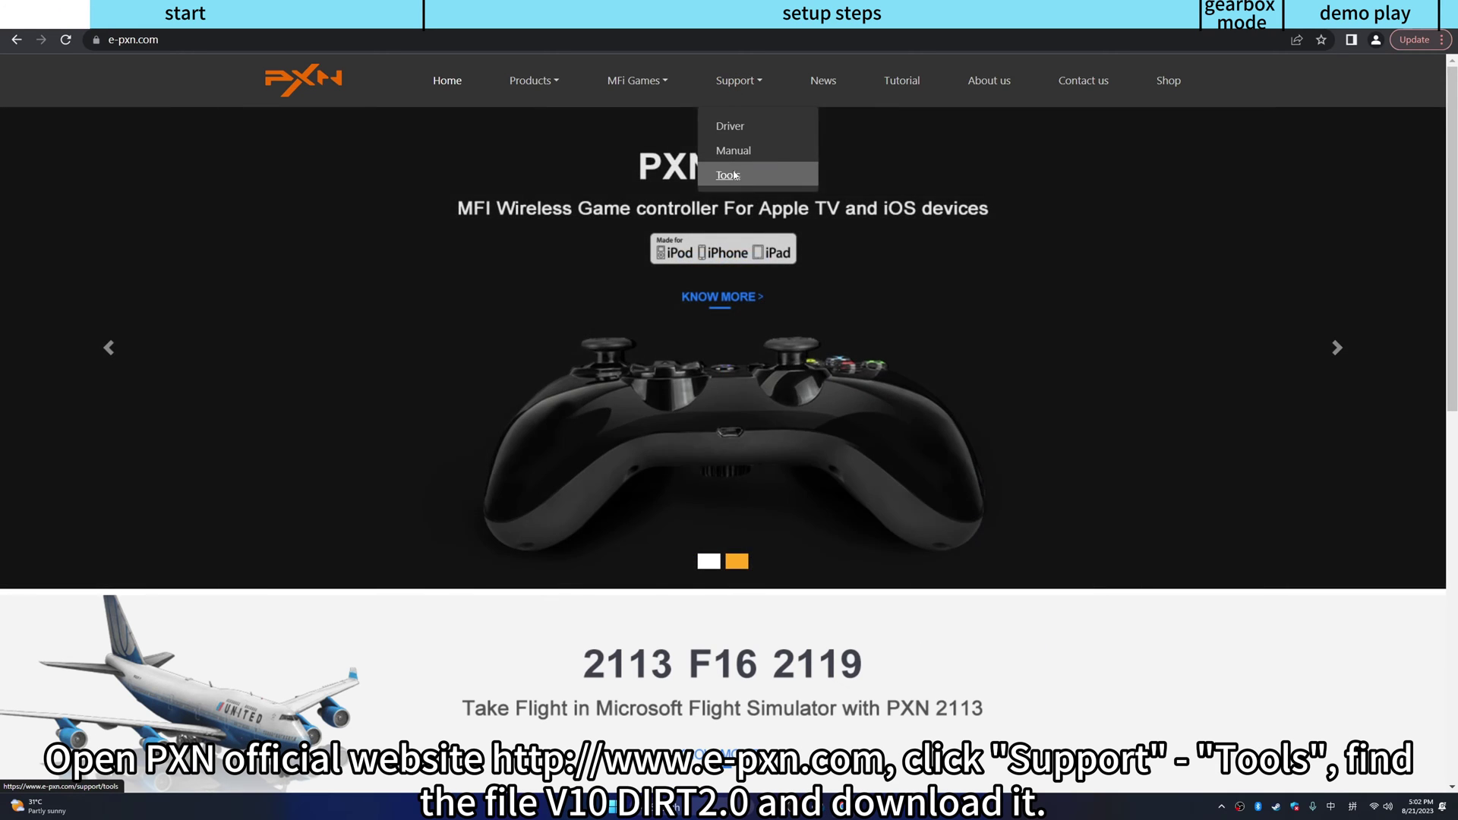
left_click(729, 174)
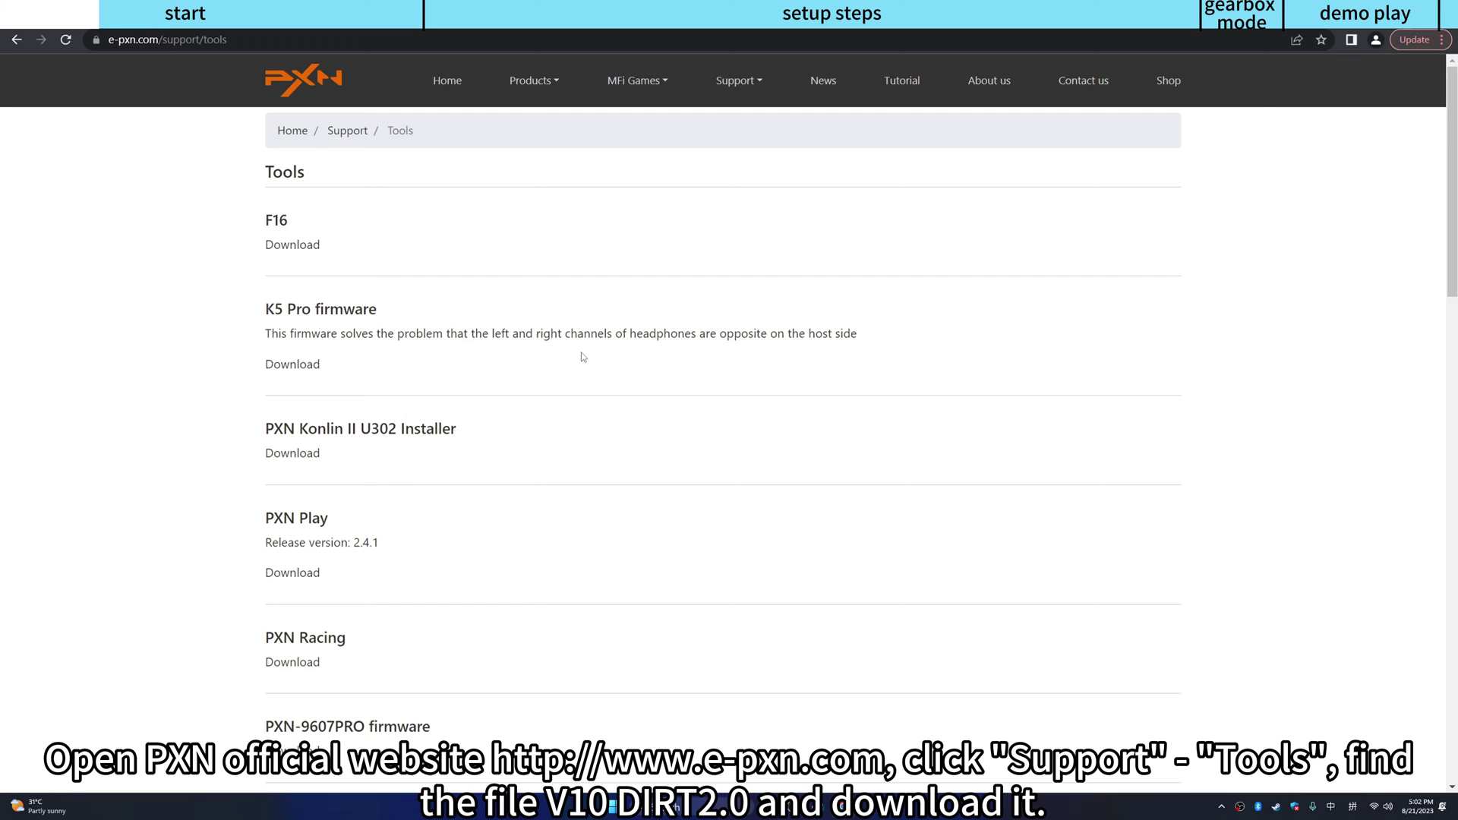
scroll(582, 357, "down", 18)
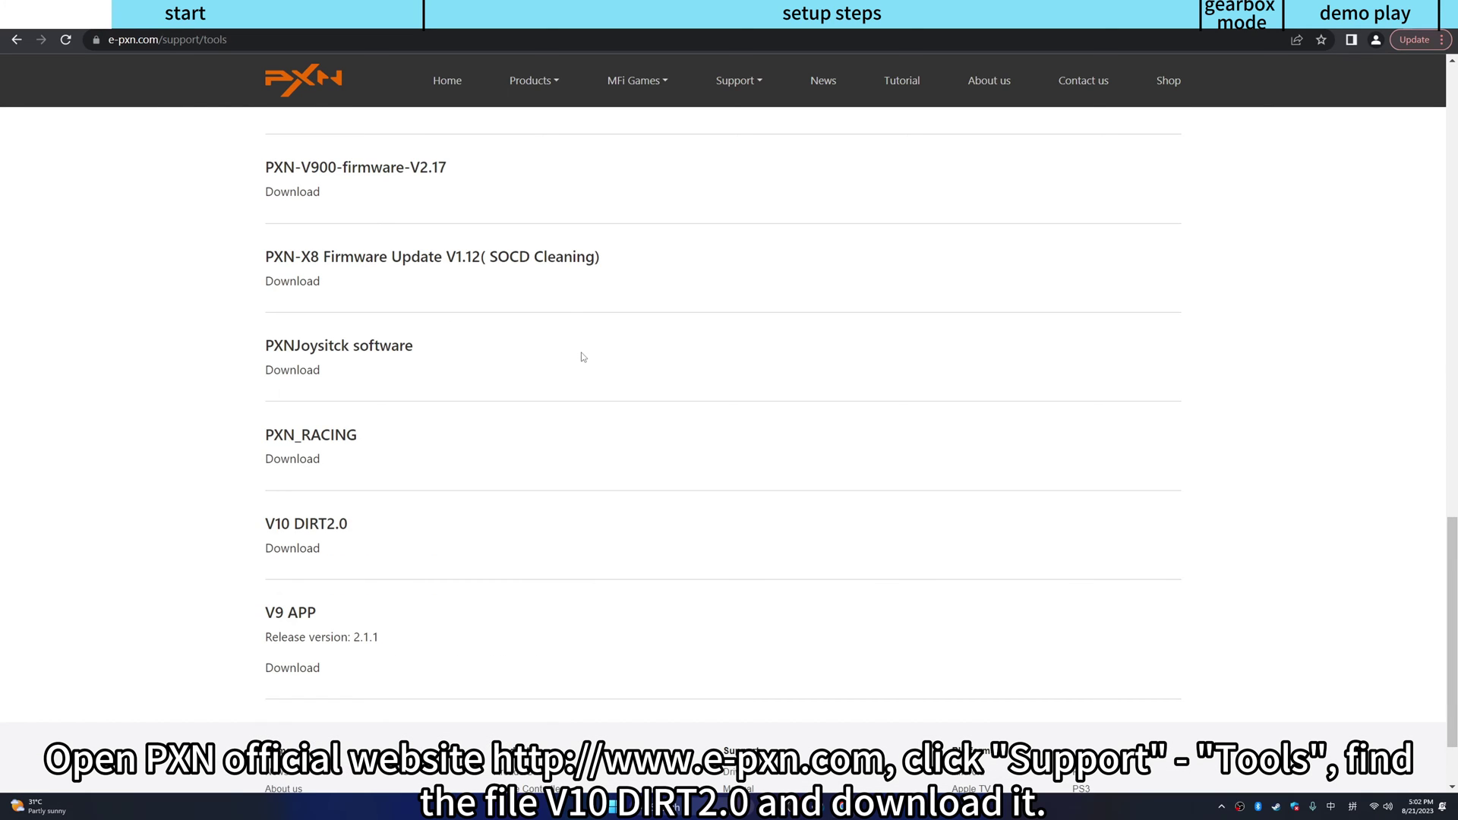
left_click(310, 550)
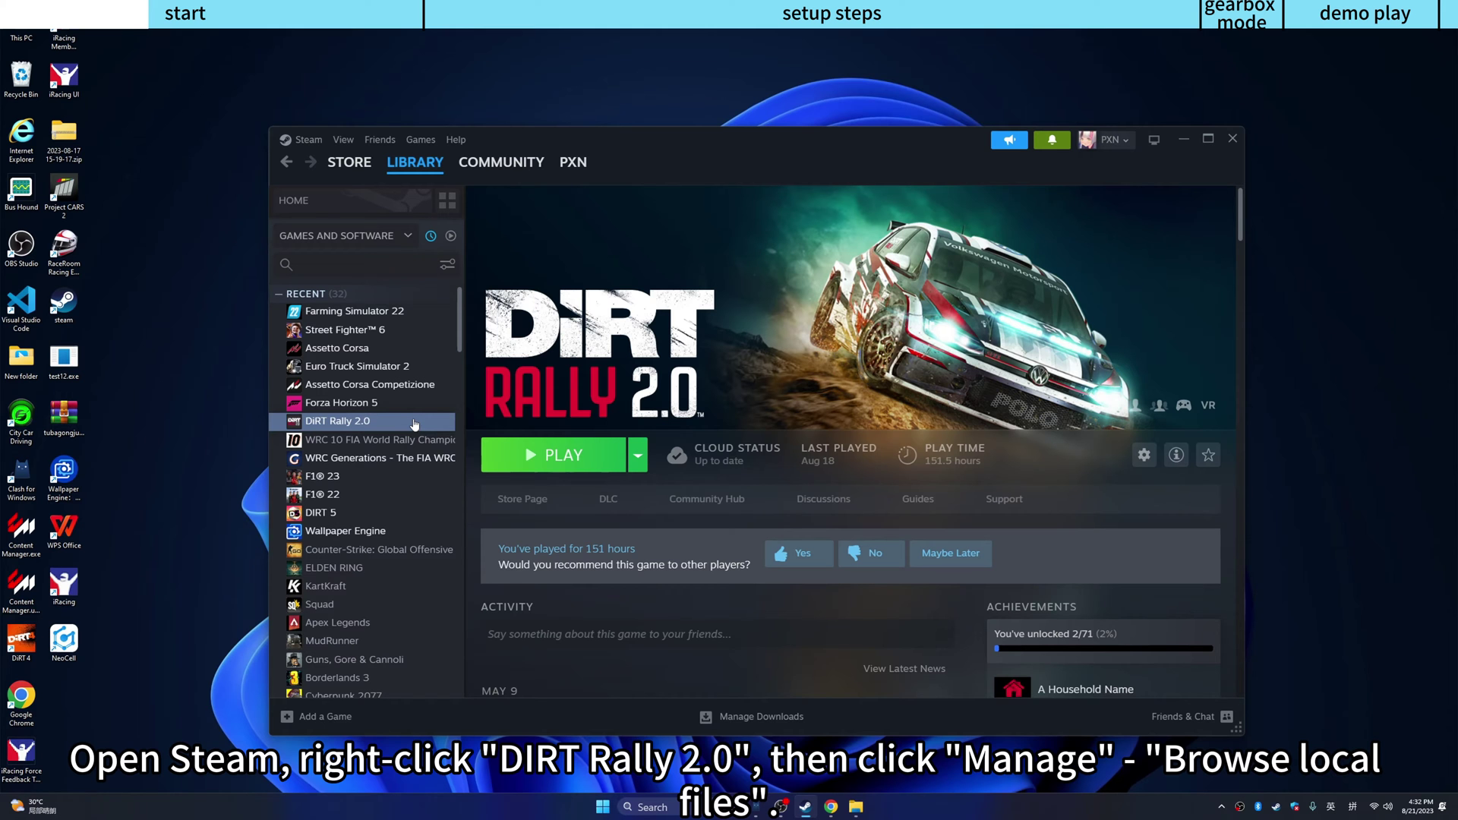
Step: In Steam, browse the local files of DiRT Rally 2.0 and open the devices folder inside its input folder
right_click(415, 422)
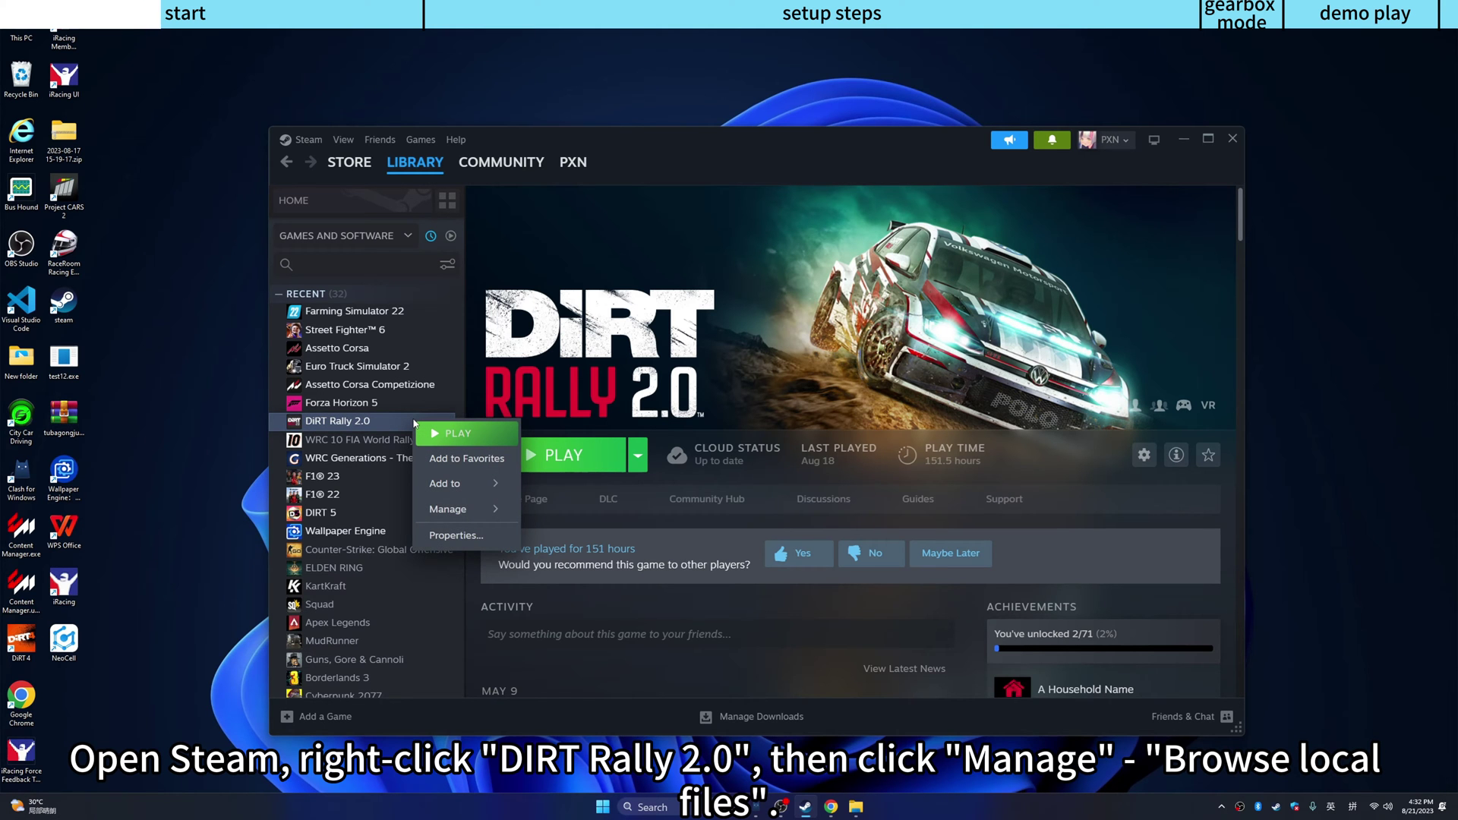
mouse_move(467, 520)
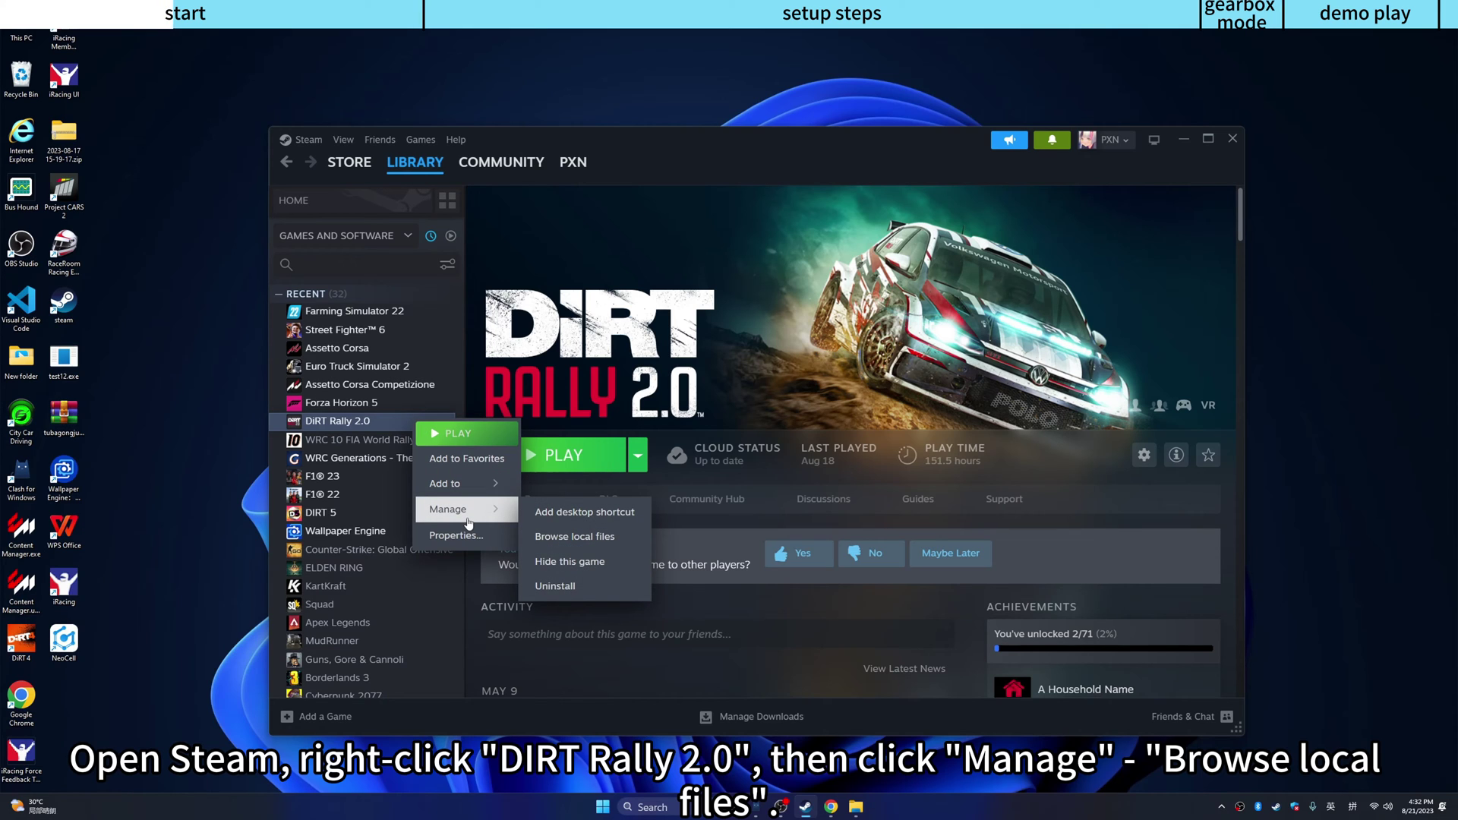
left_click(559, 538)
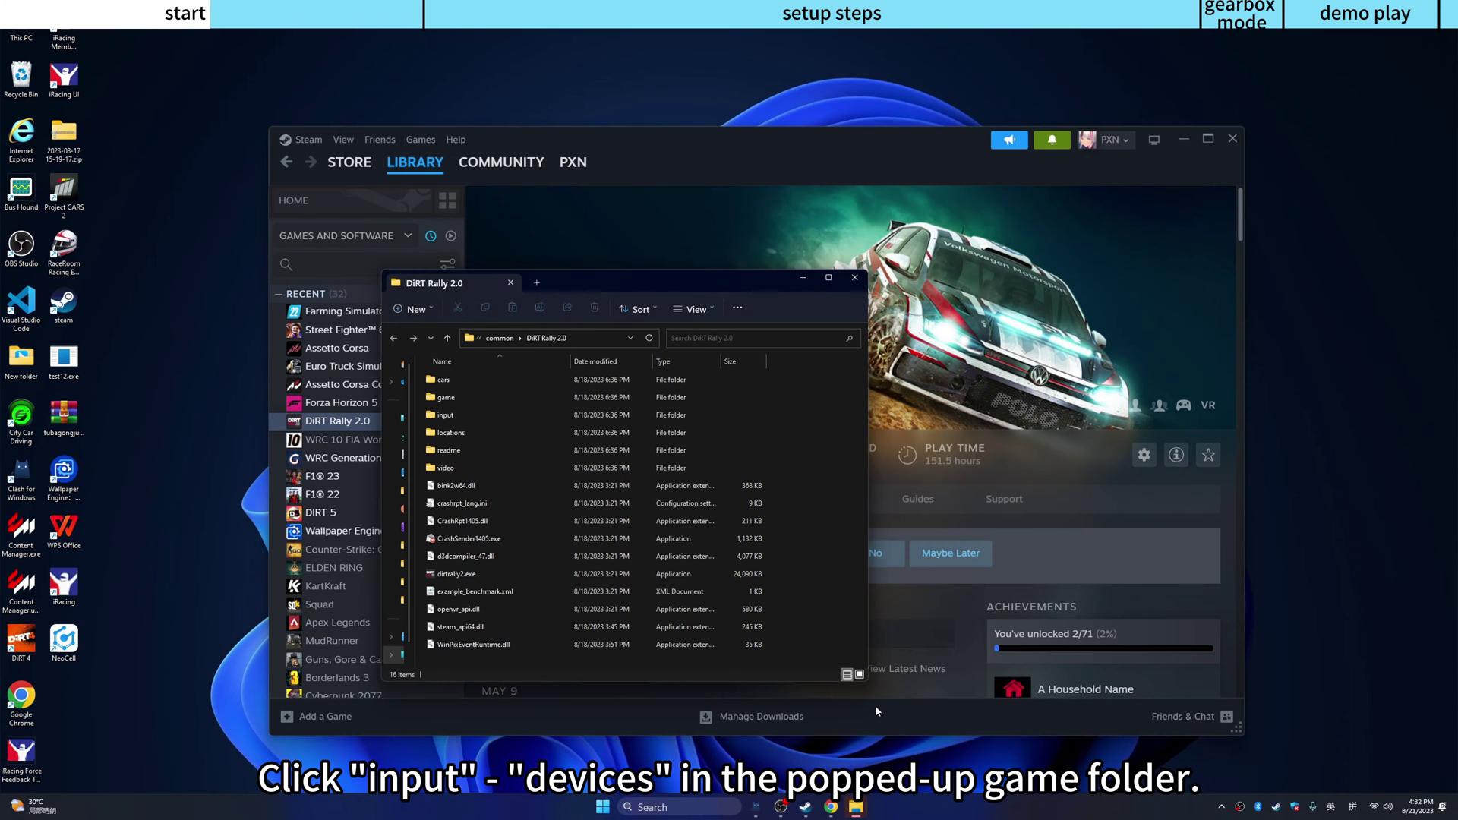
double_click(468, 414)
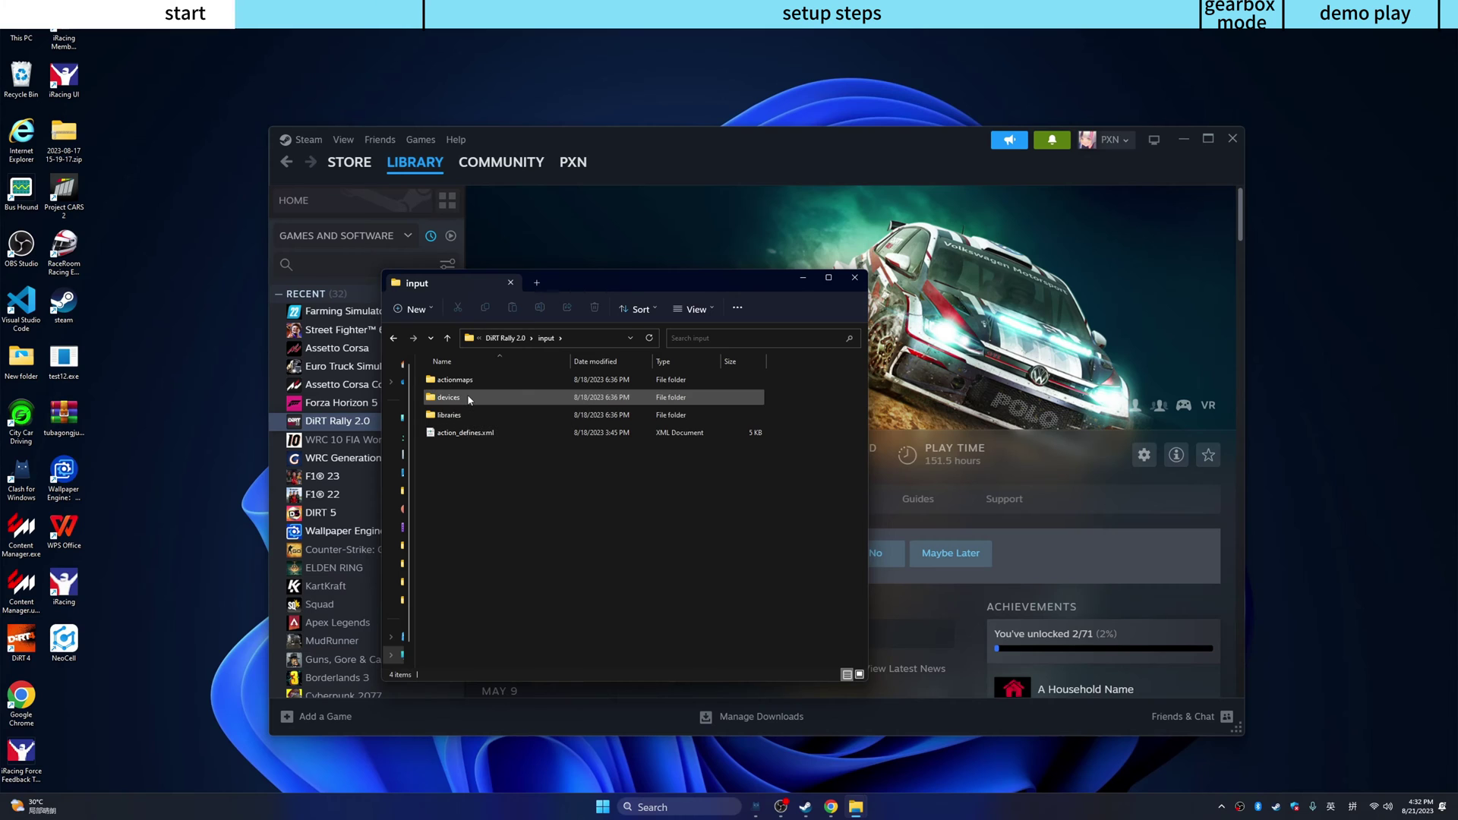
double_click(469, 397)
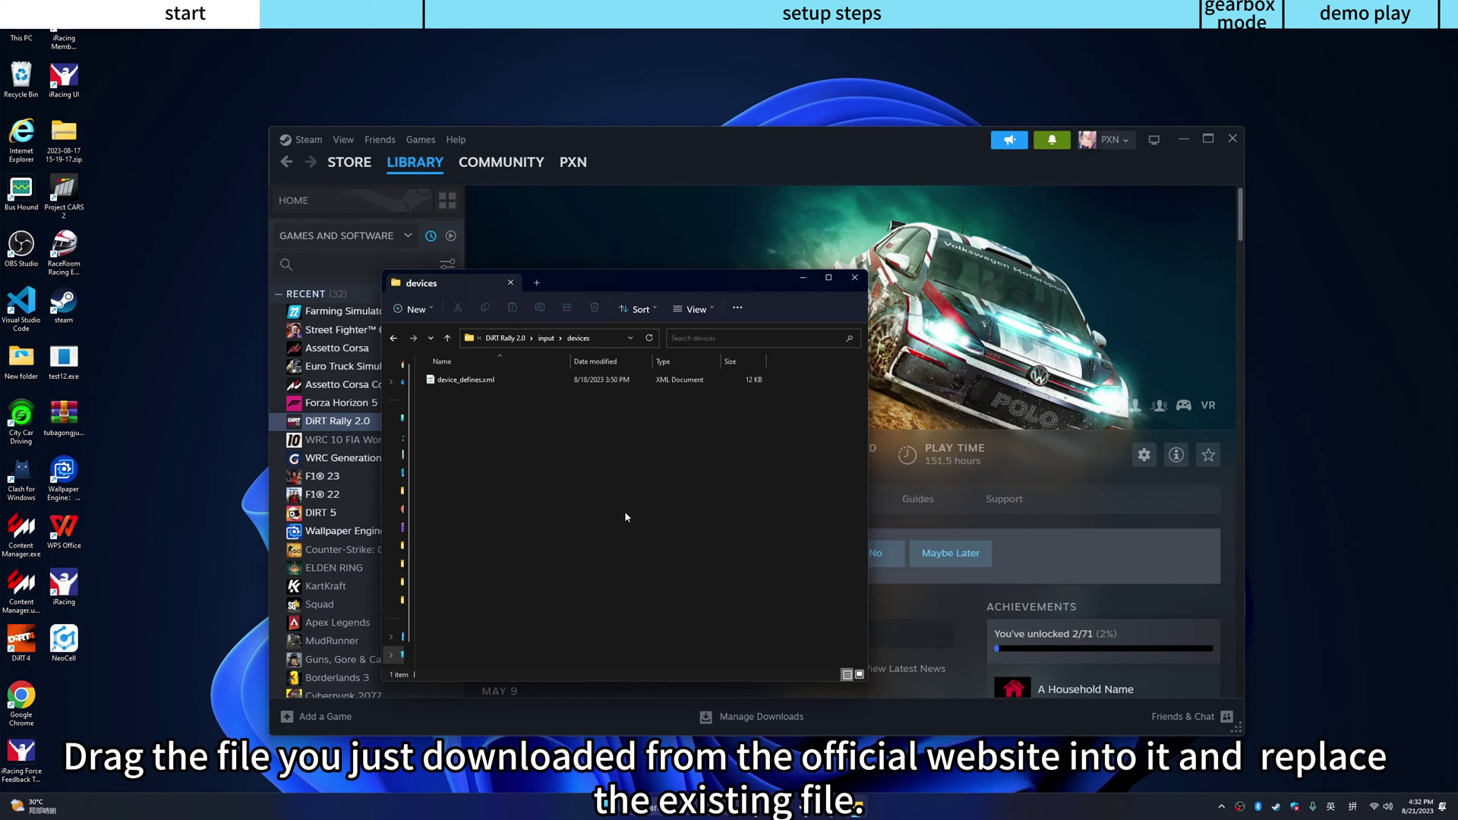
Step: Replace device_defines.xml in the devices folder with the copy from the downloaded dirt-2.0-v10 (8).zip archive
left_click(855, 740)
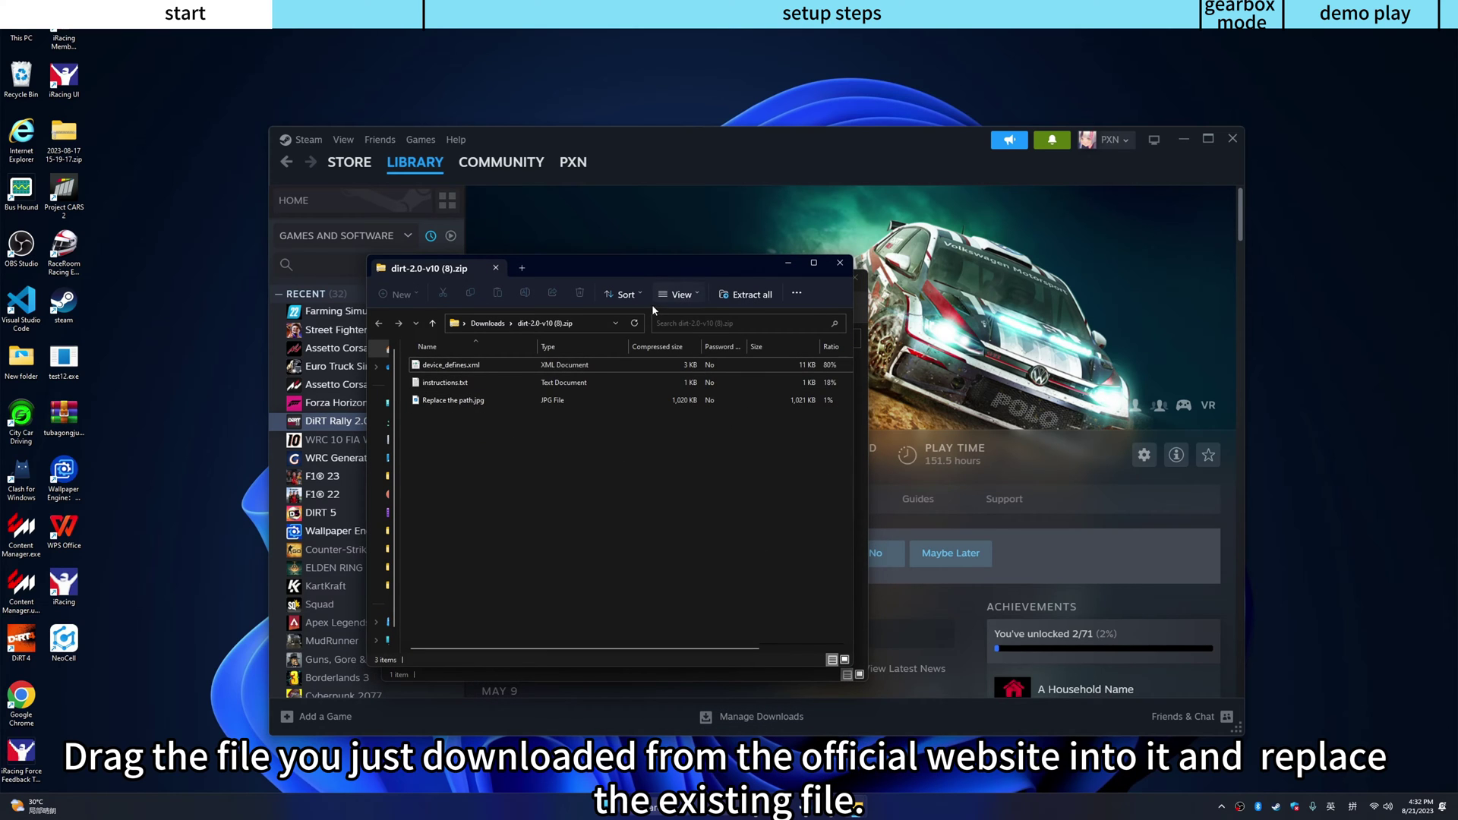
left_click_drag(651, 277, 1151, 289)
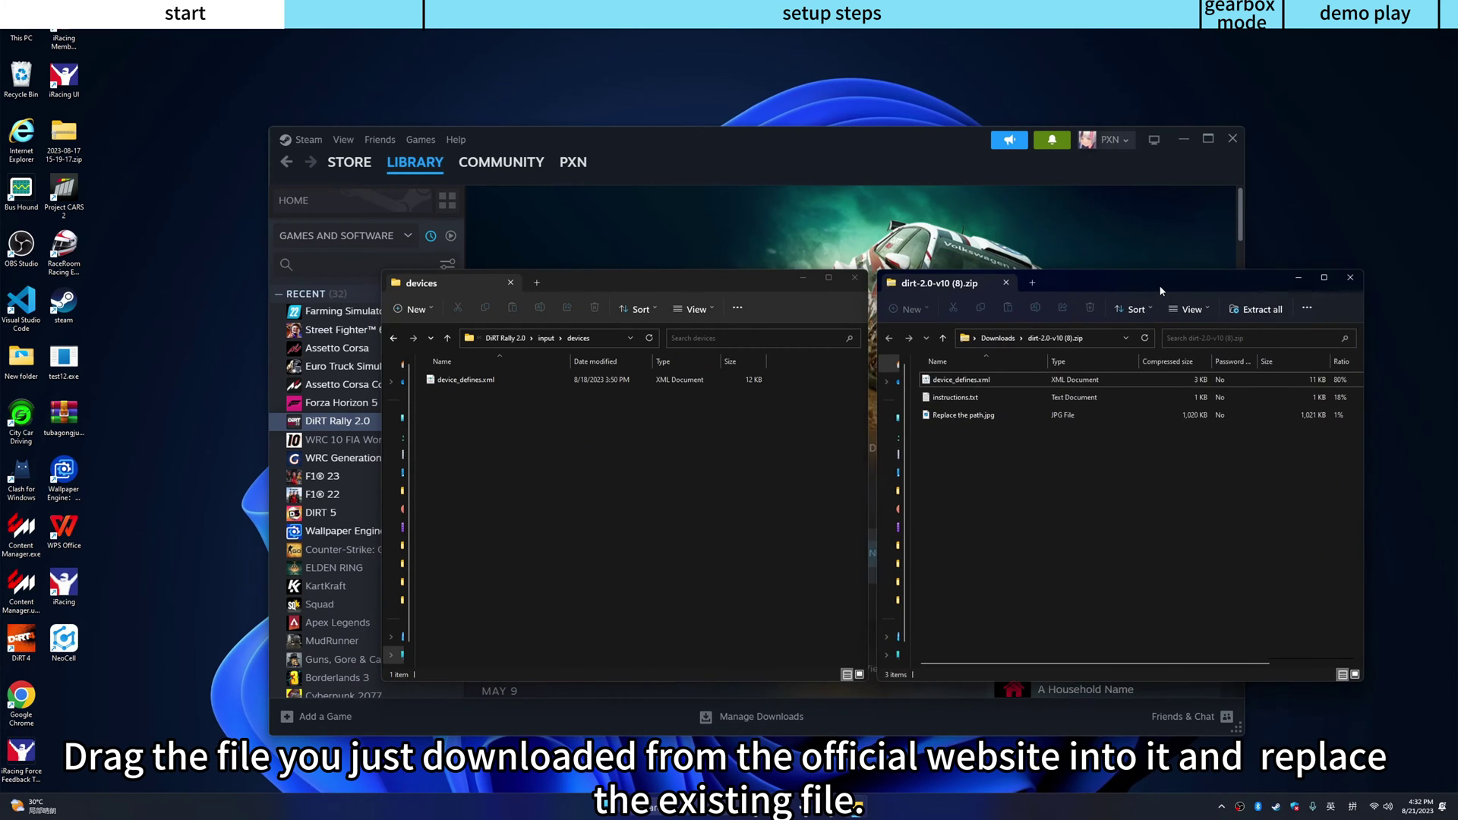
left_click(947, 376)
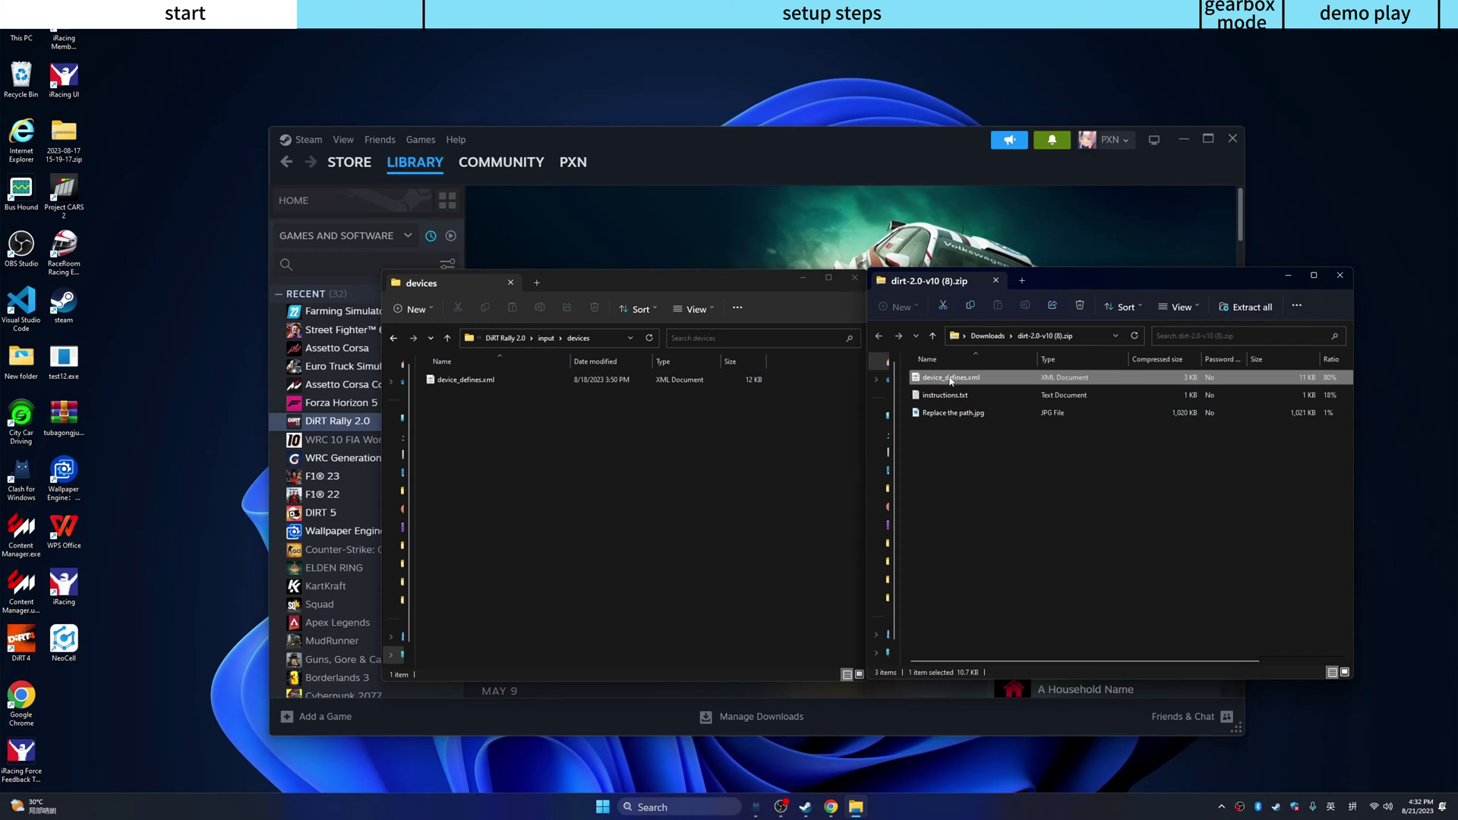
left_click_drag(951, 379, 549, 482)
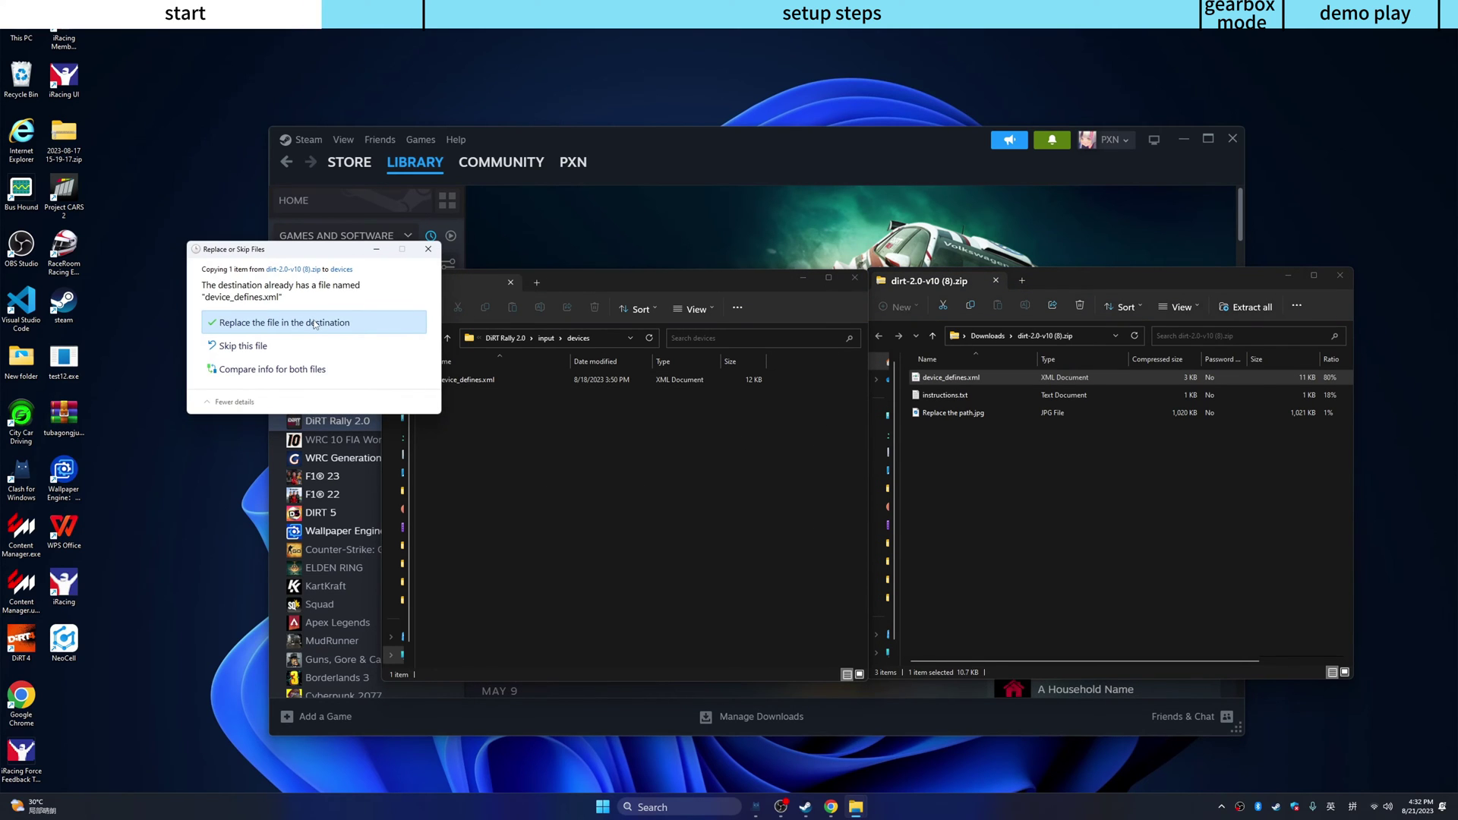
left_click(314, 323)
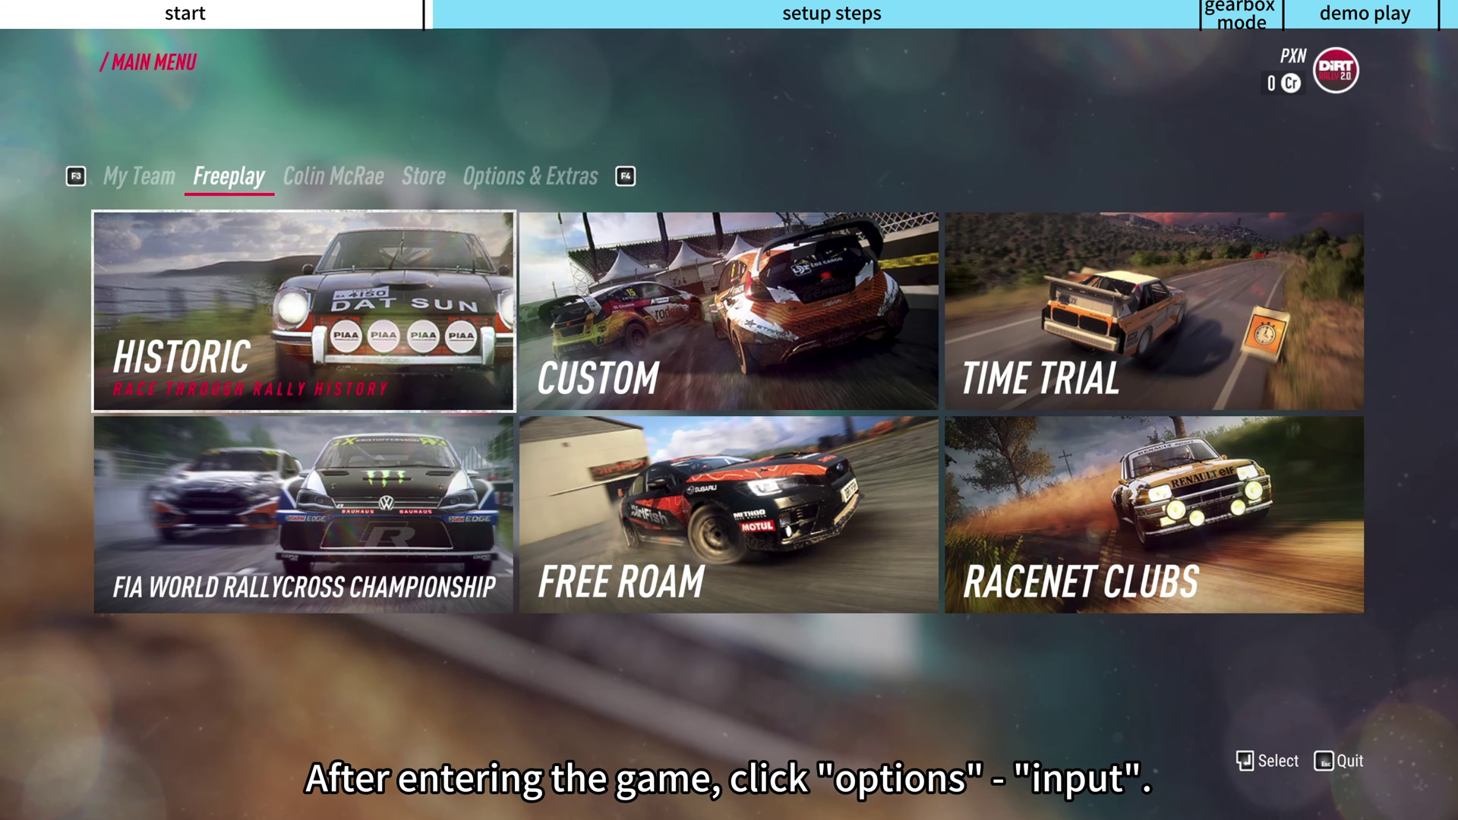
Step: In DiRT Rally 2.0, open the input bindings of the connected PXN-V10 Wheel from the input settings
key("F4")
key("F4")
key("F4")
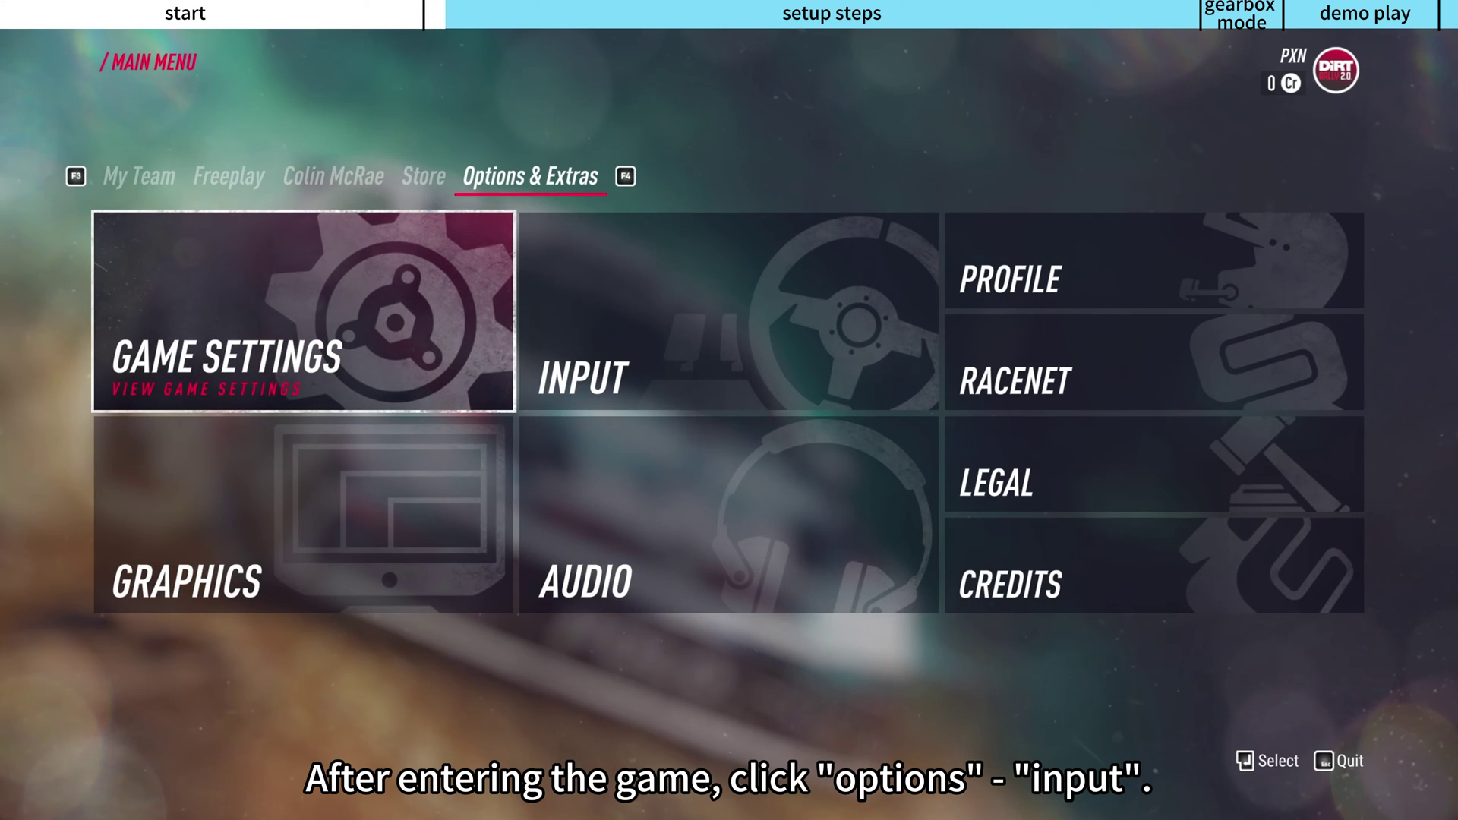
key("Right")
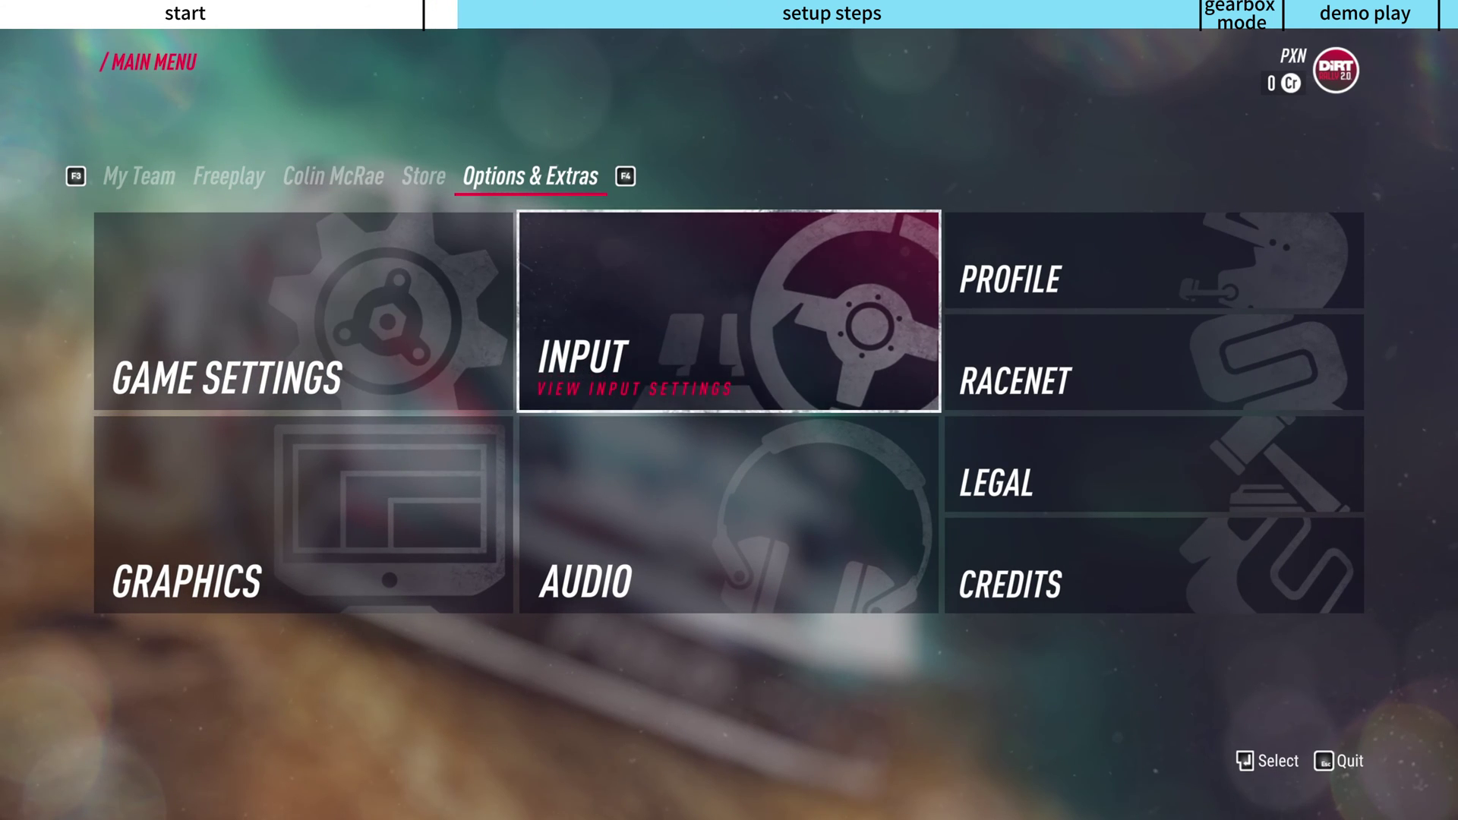
key("Return")
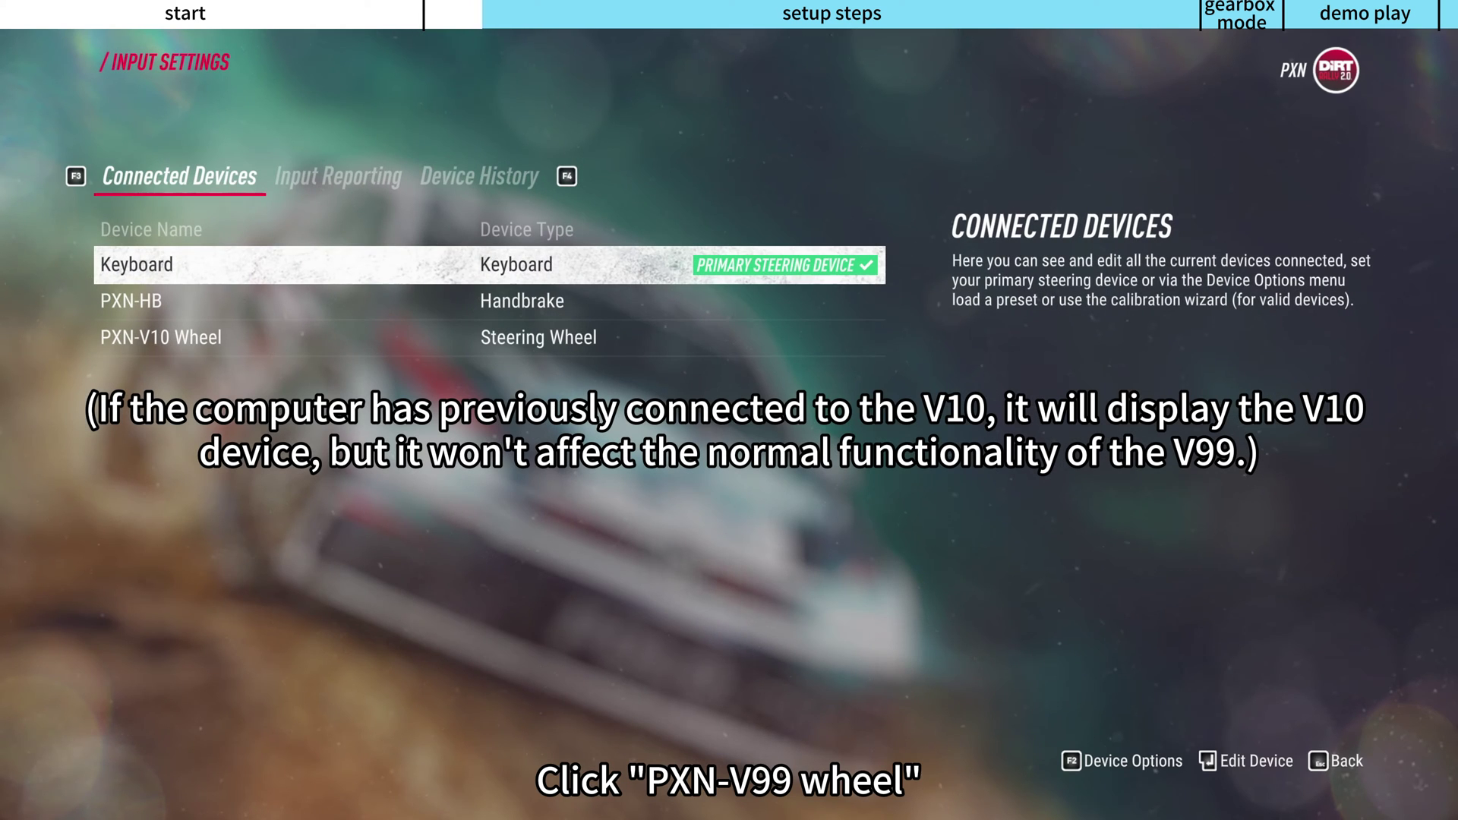
key("Down")
key("Down")
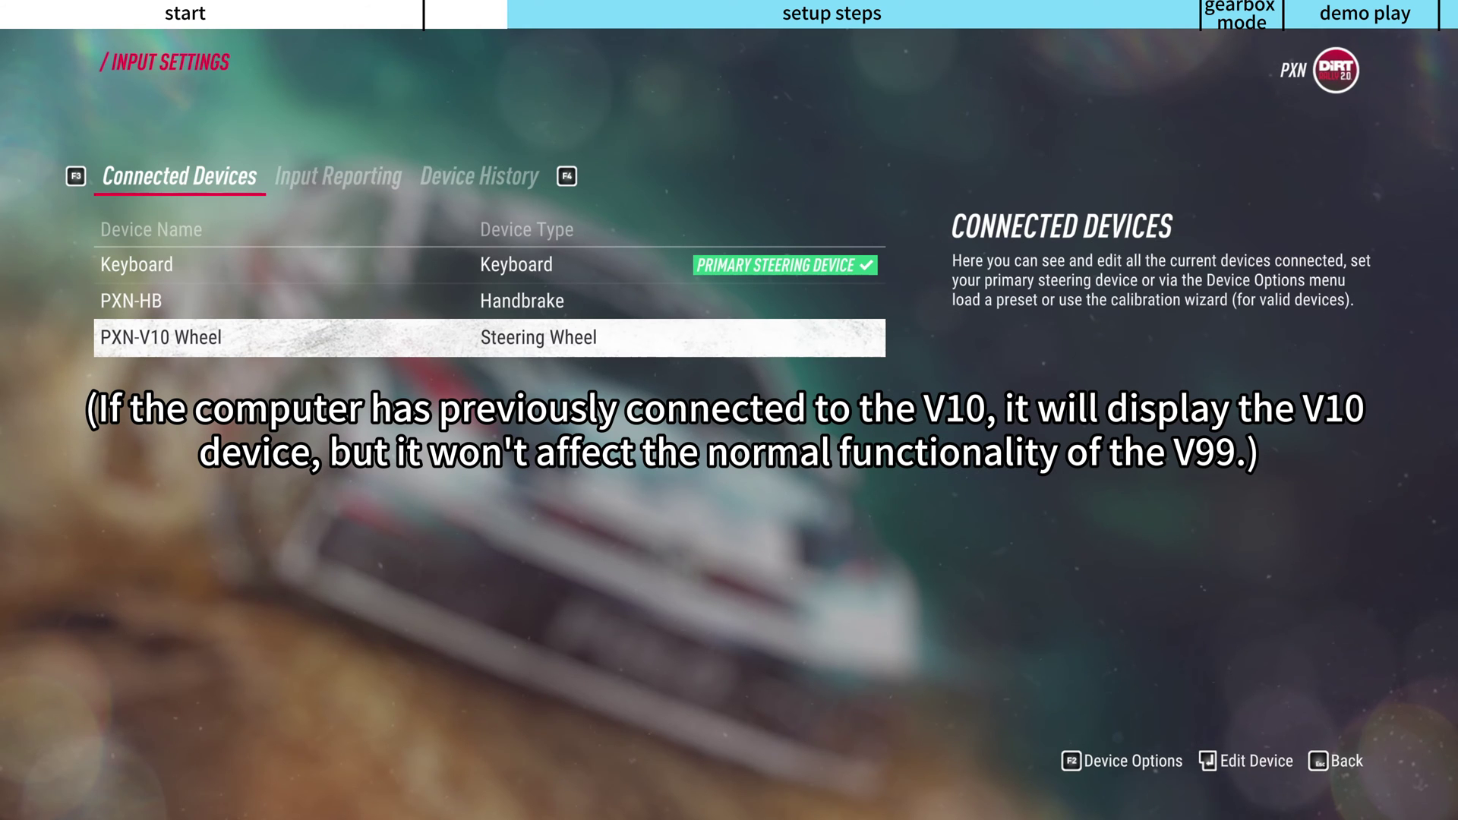
key("Return")
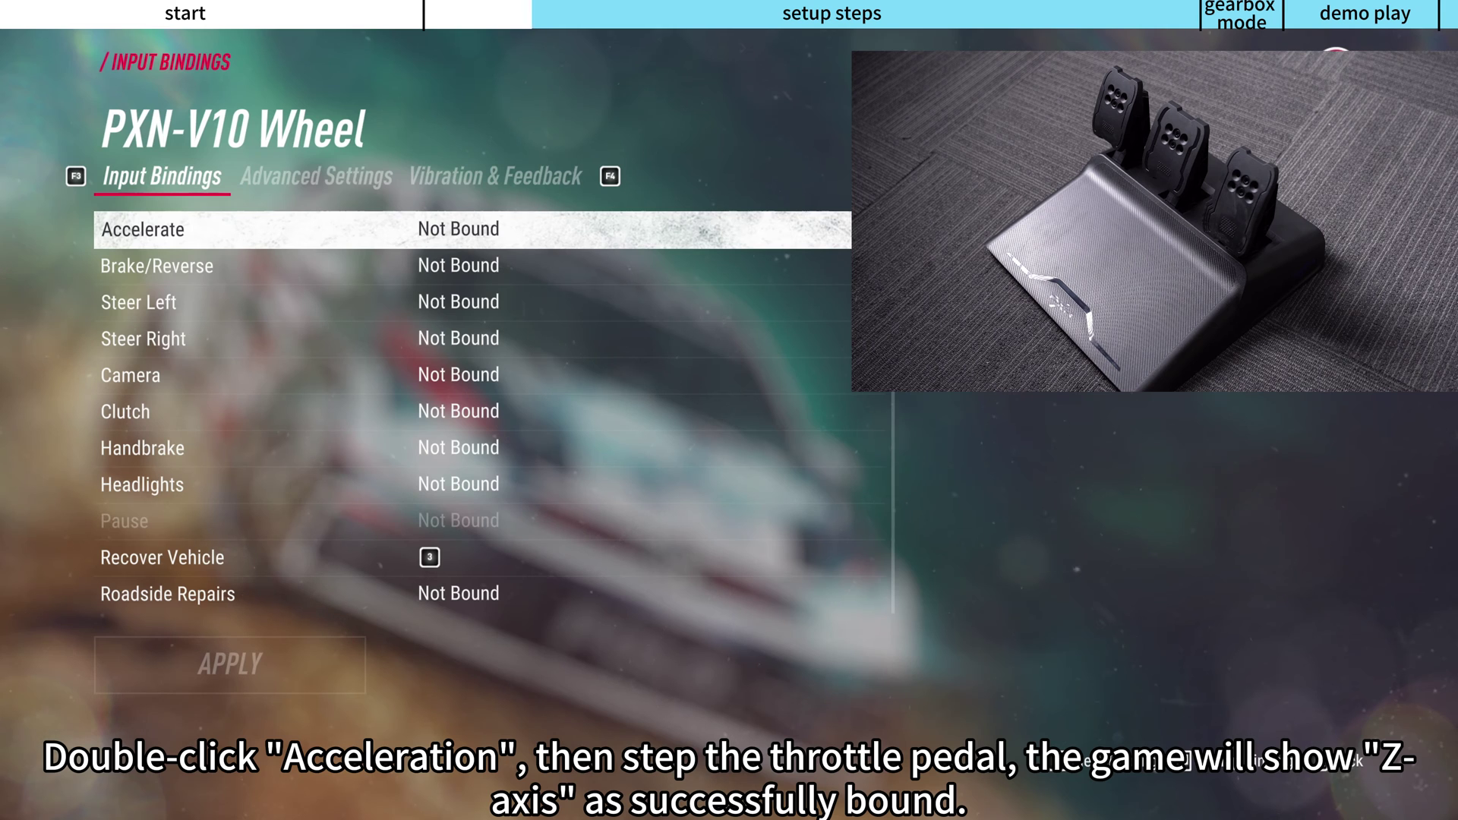
Step: Bind Accelerate to the throttle pedal's Z-axis and Brake/Reverse to the brake pedal's Z-axis rotation
key("Return")
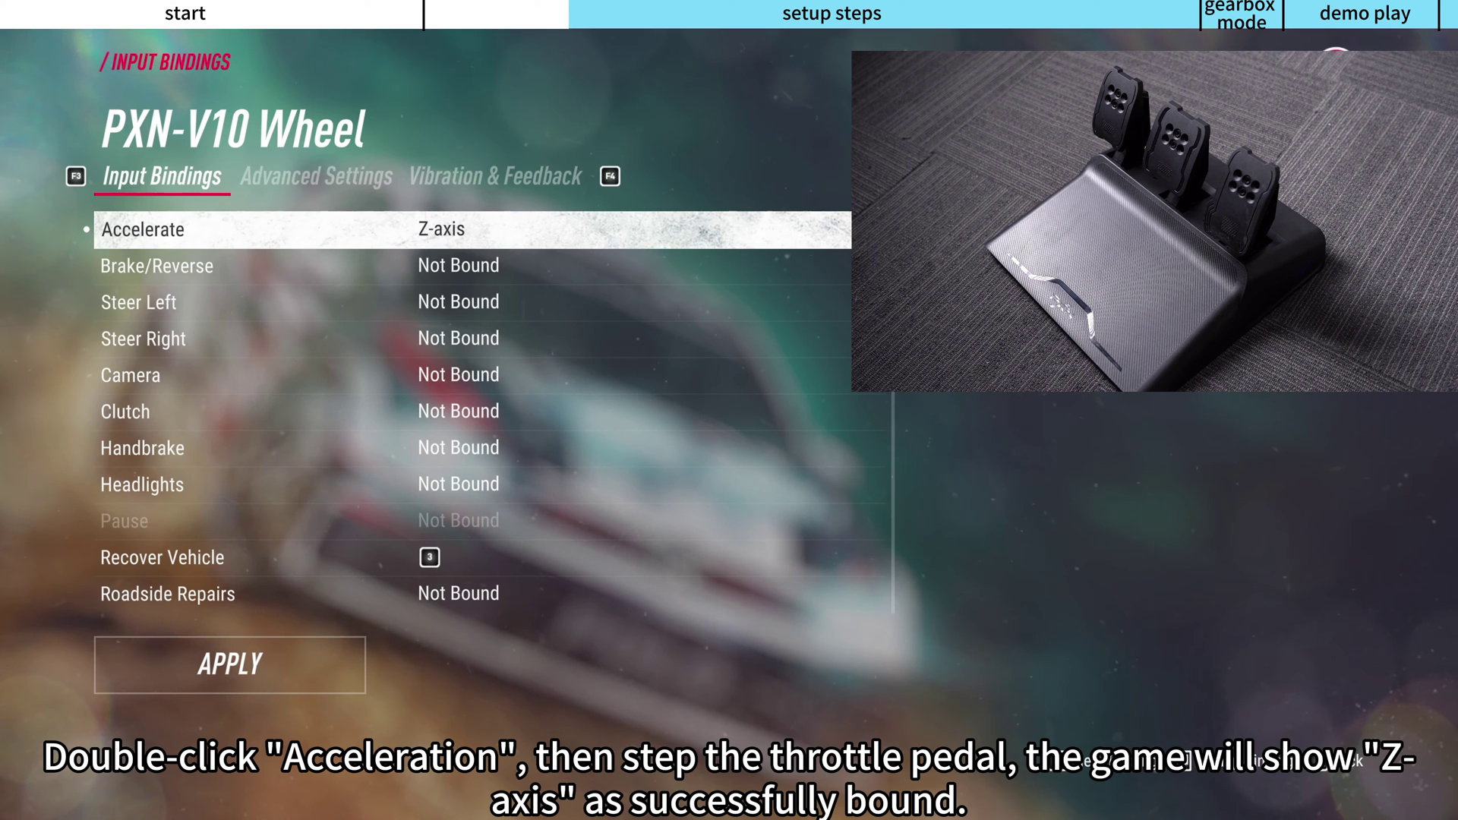
left_click(156, 266)
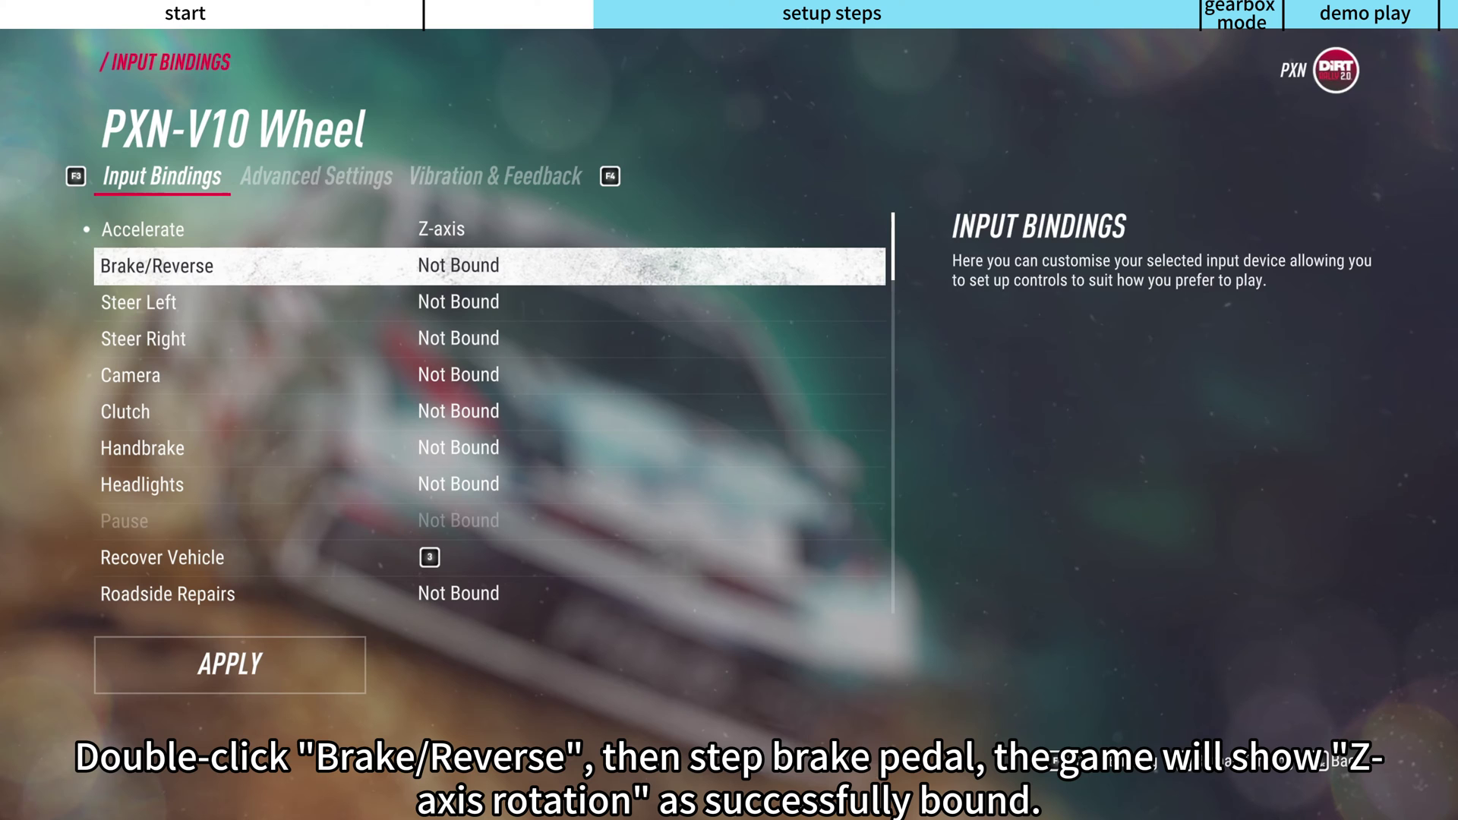
key("Return")
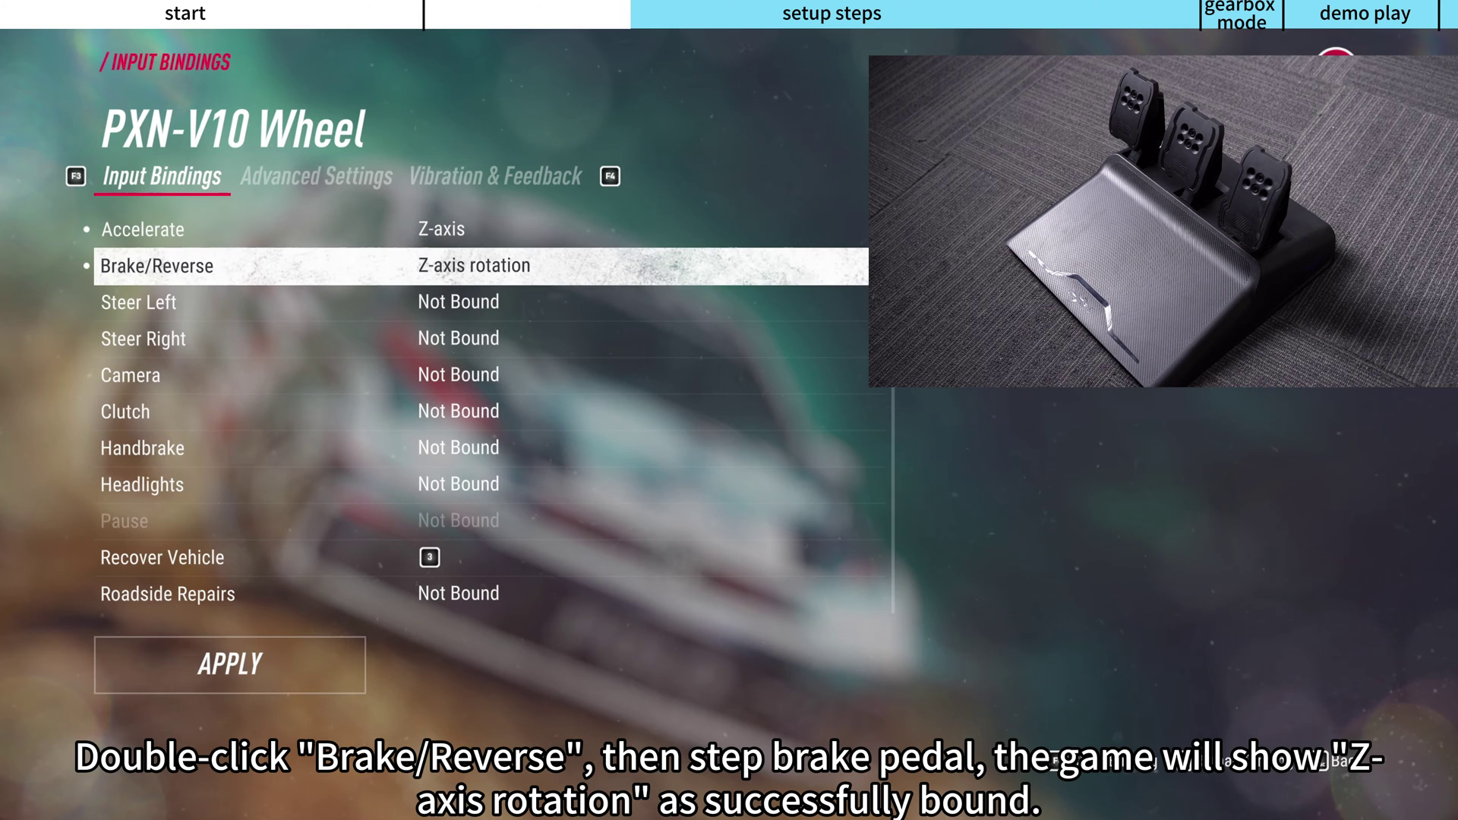
Step: Bind Steer Left and Steer Right to turning the steering wheel left and right
left_click(139, 303)
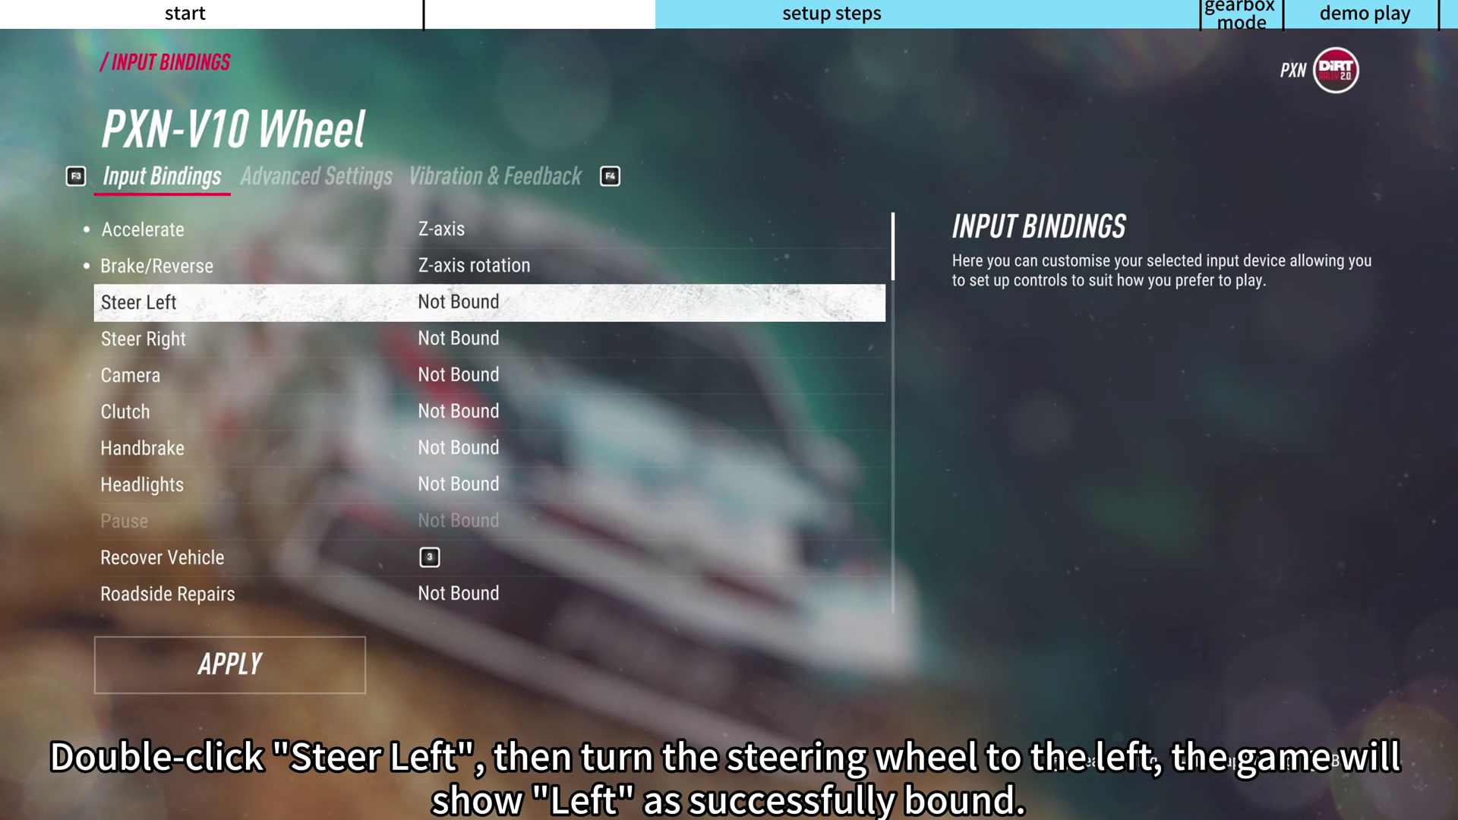
key("Return")
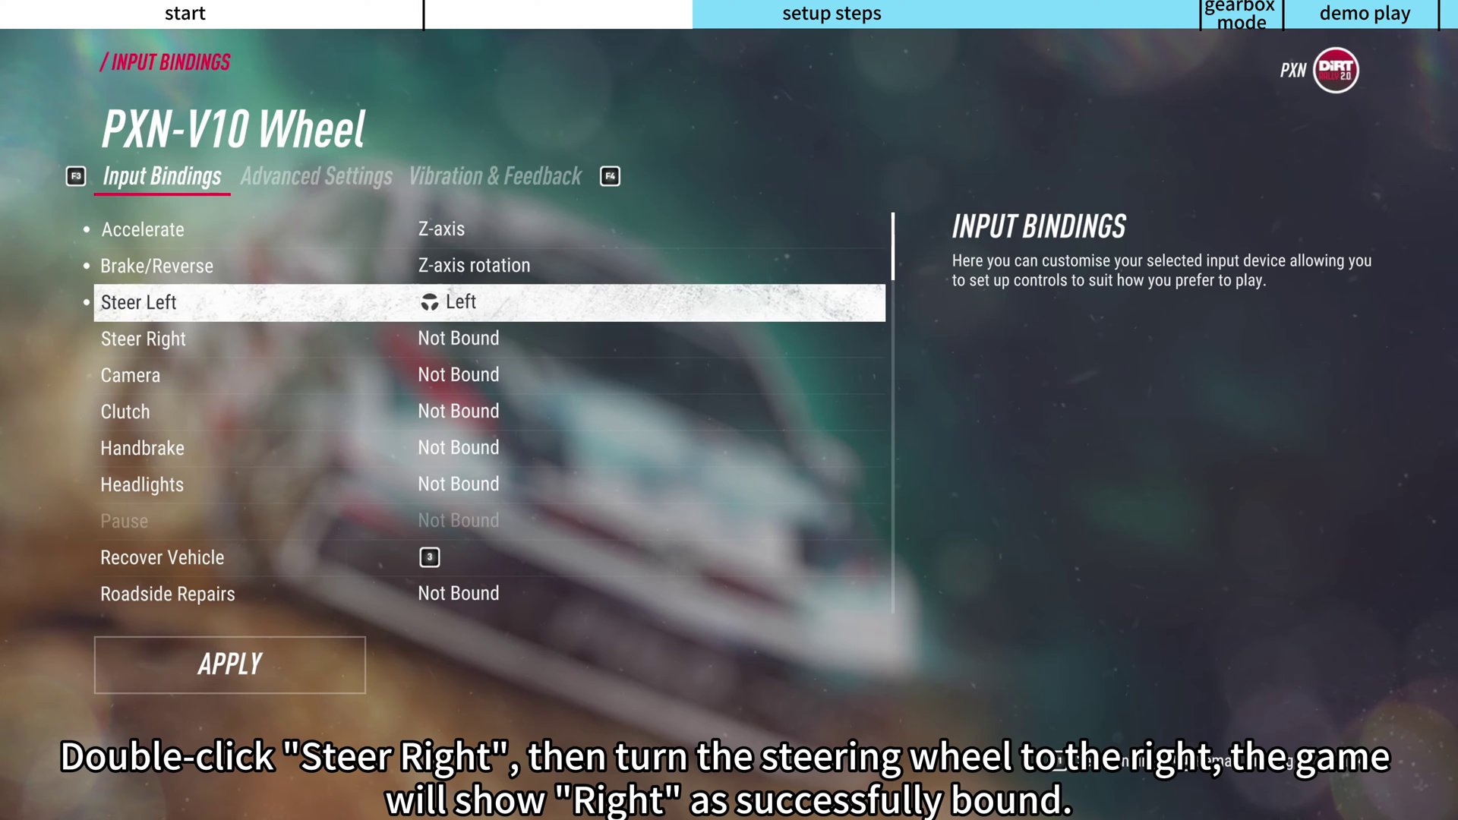
left_click(144, 338)
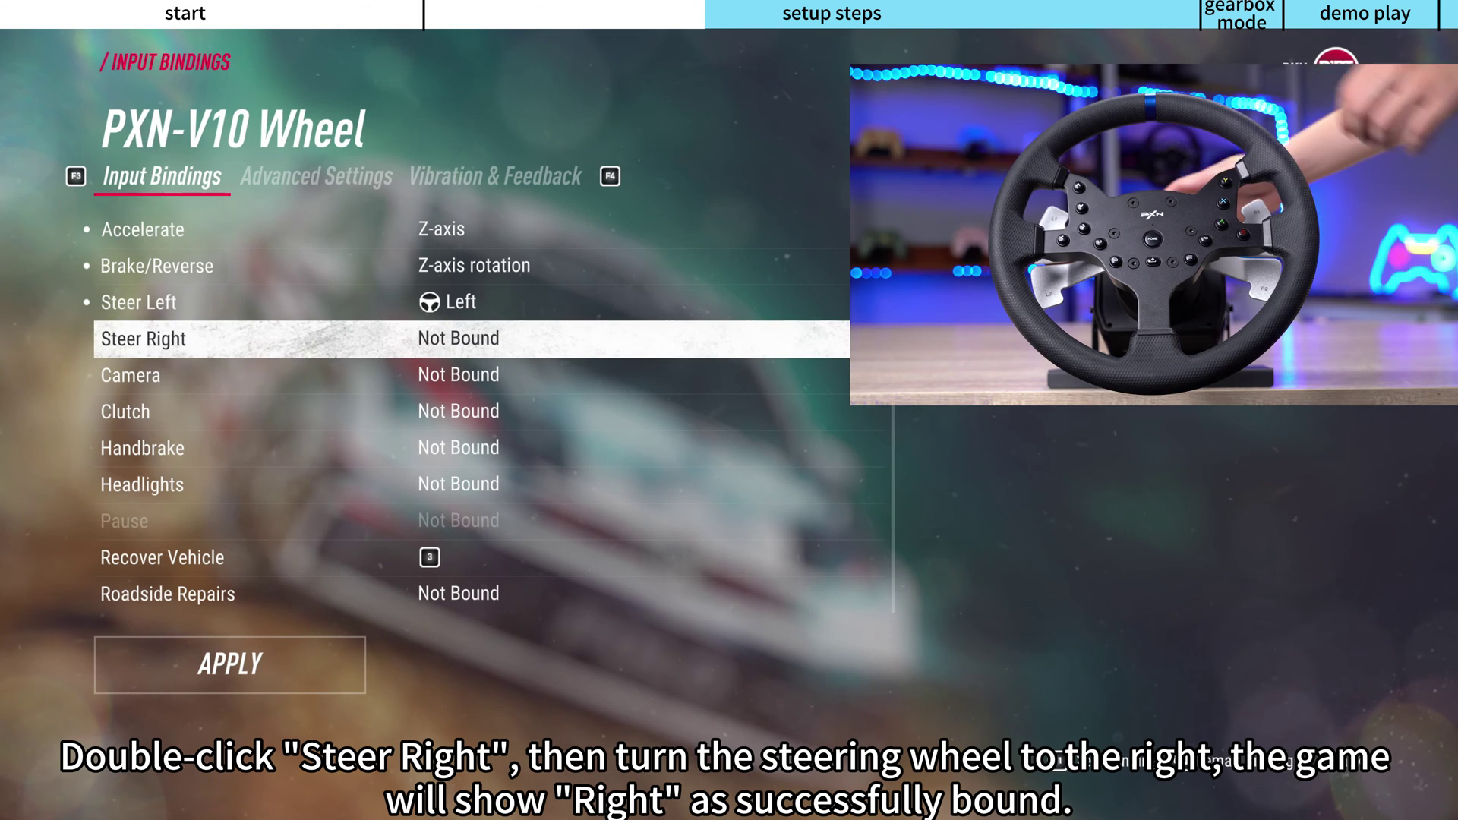
key("Return")
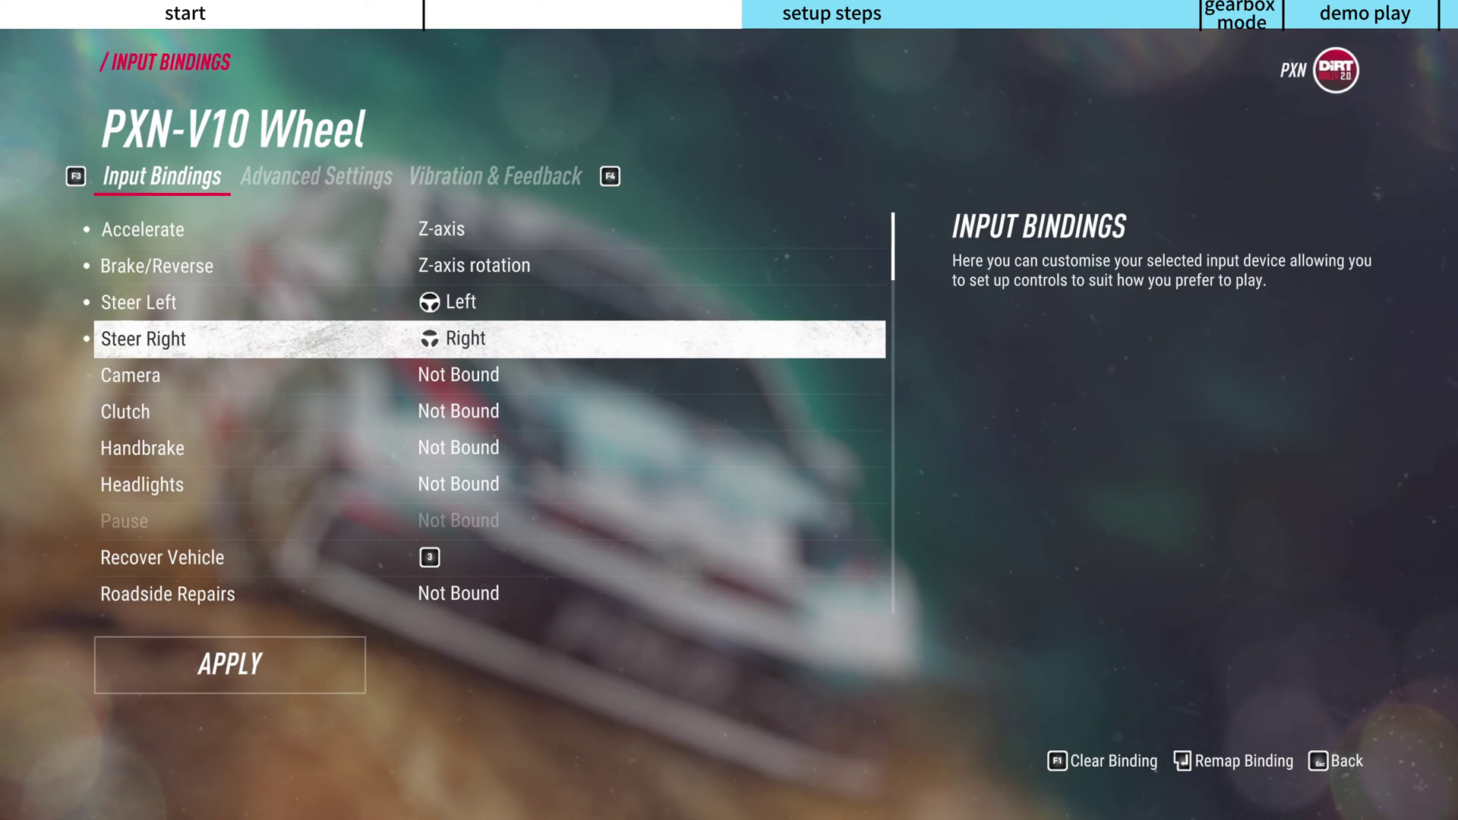
Step: Bind Clutch to the clutch pedal as axisSlider0
key("Down")
key("Down")
key("Return")
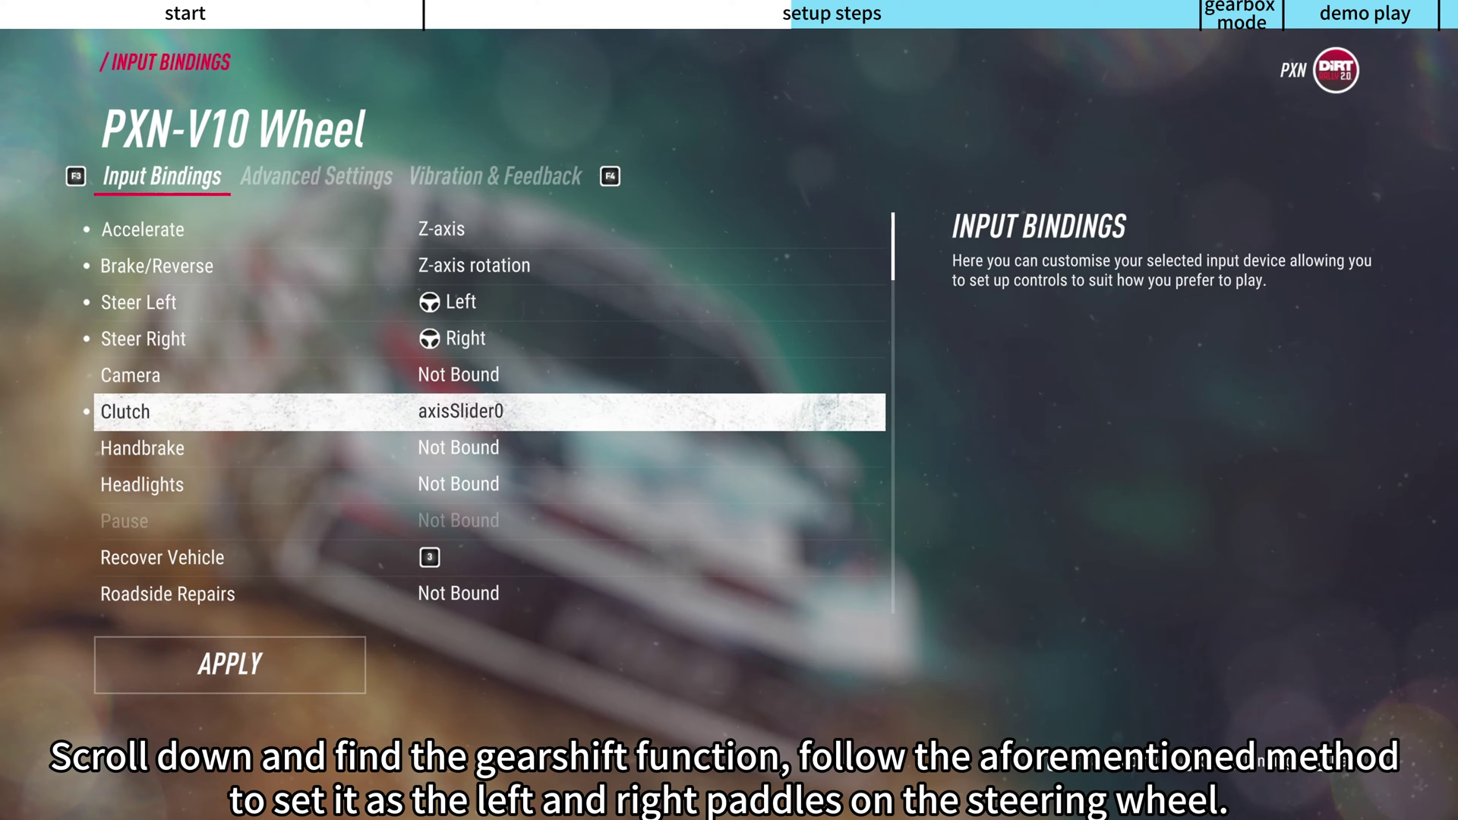
Step: Bind Gear Up and Gear Down to the shift paddles on the steering wheel
key("Down")
key("Down")
key("Down")
key("Down")
key("Down")
key("Down")
key("Down")
key("Down")
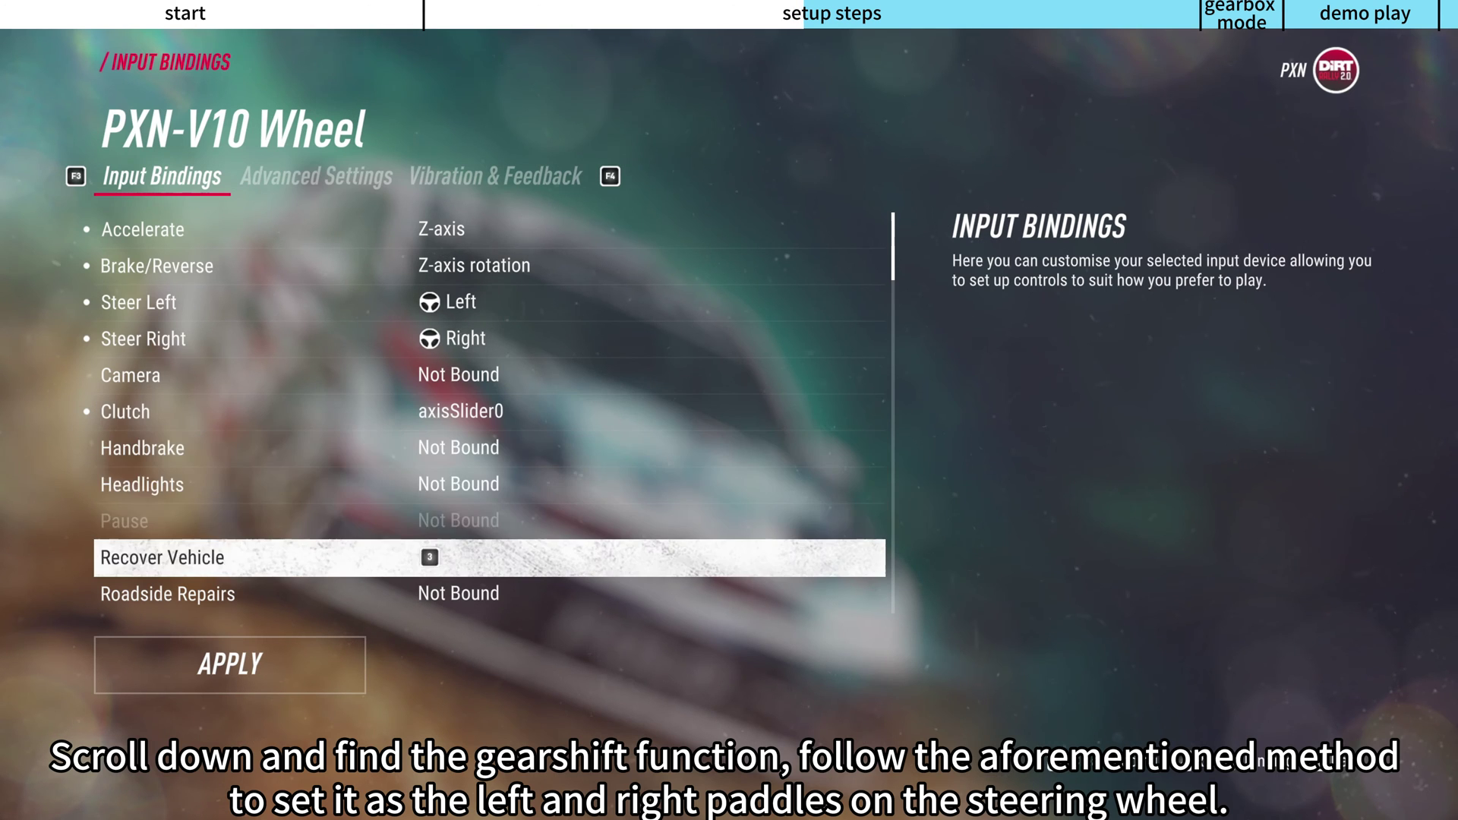
key("Down")
key("Down")
key("Up")
key("Up")
key("Up")
key("Up")
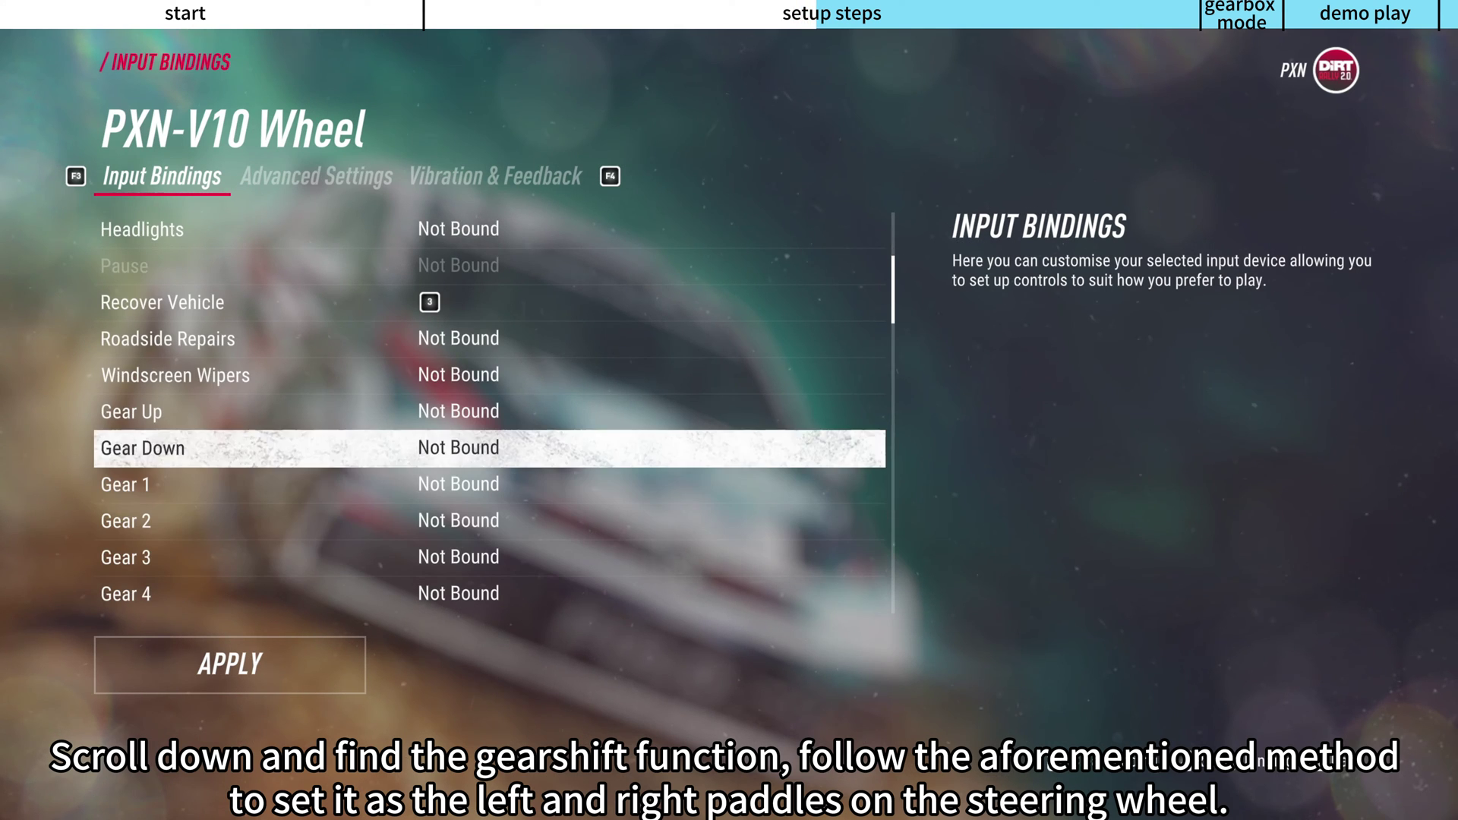
key("Return")
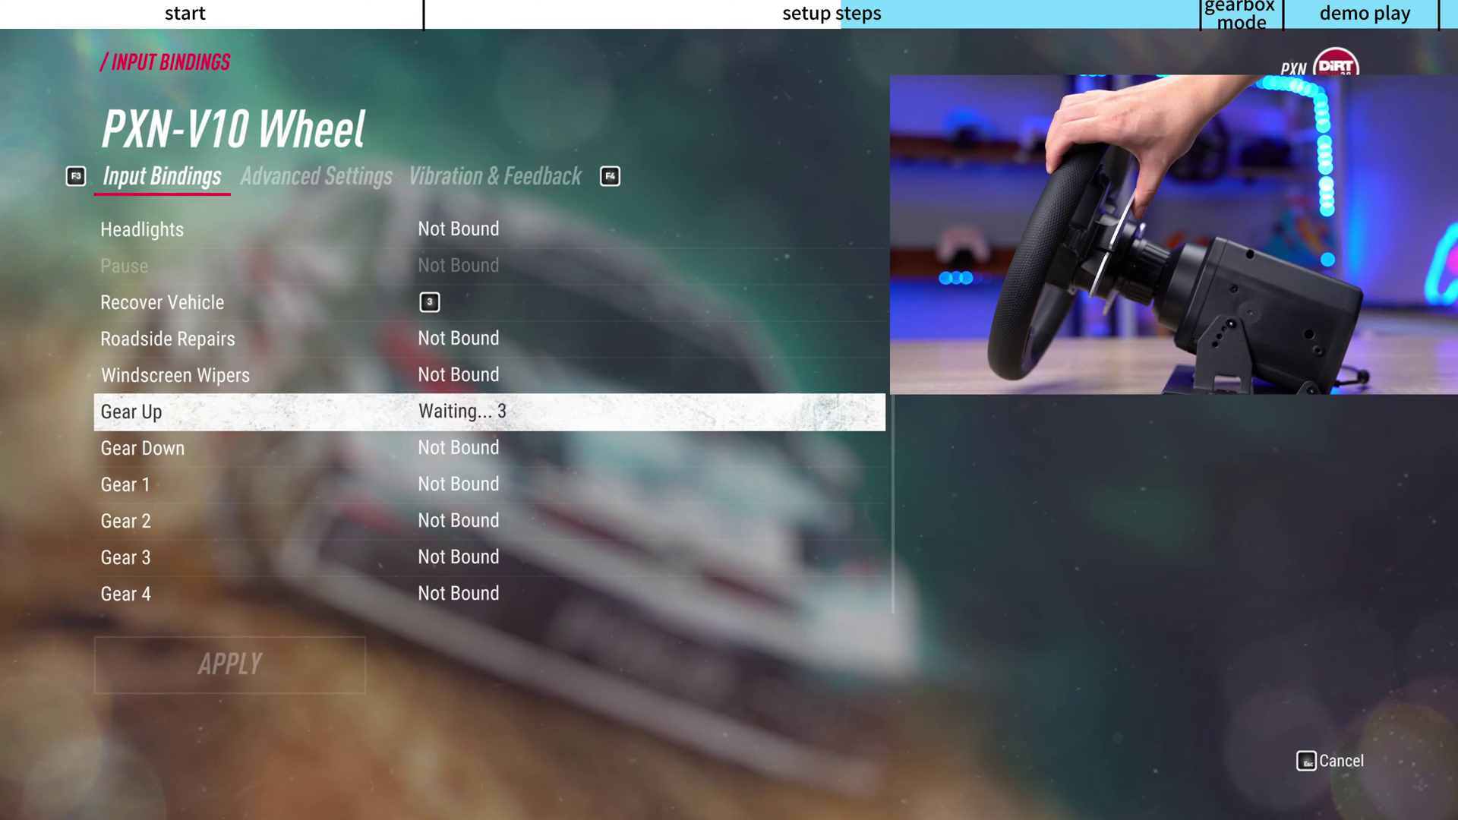
key("Down")
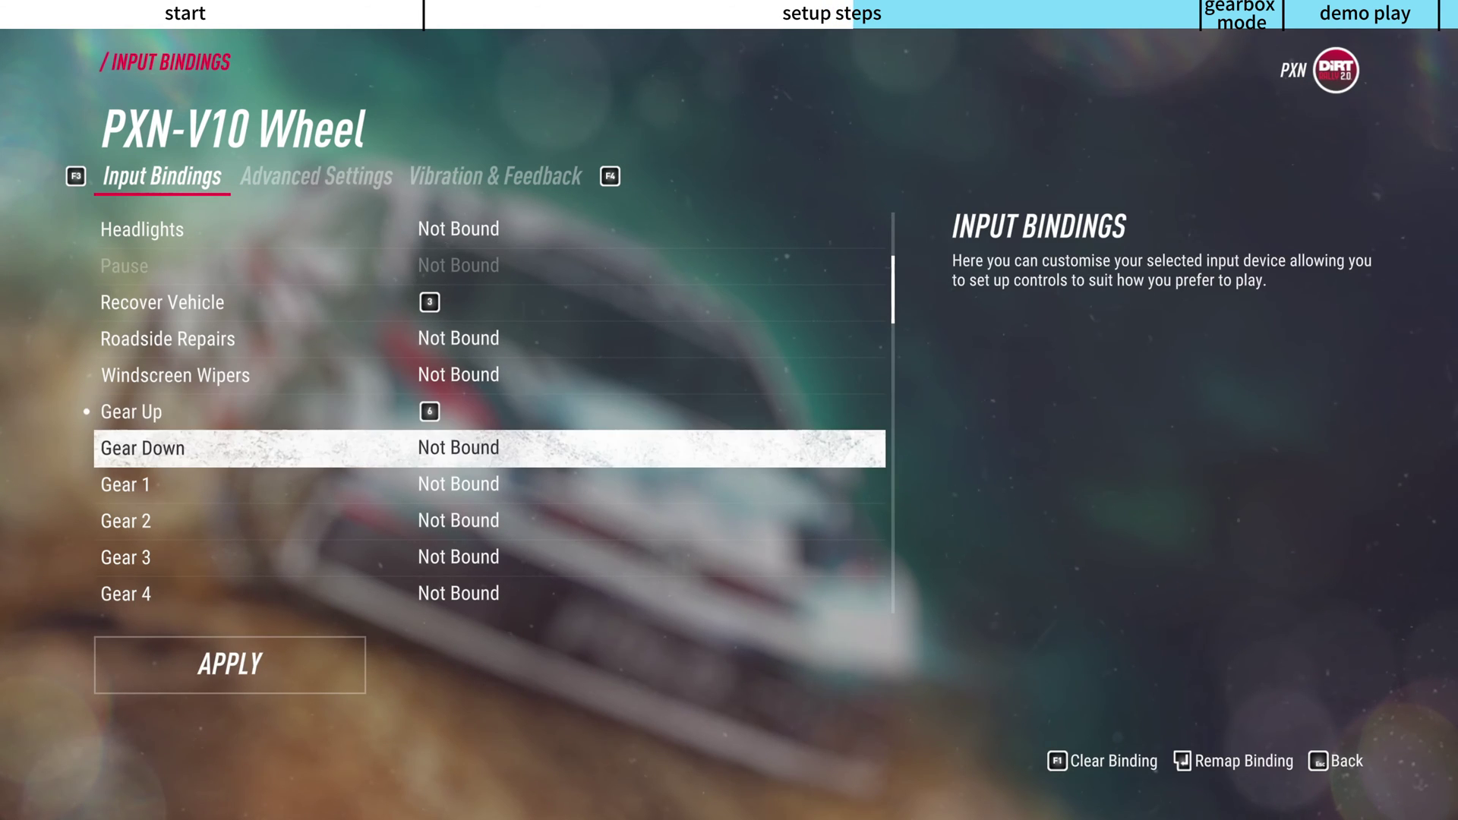
key("Return")
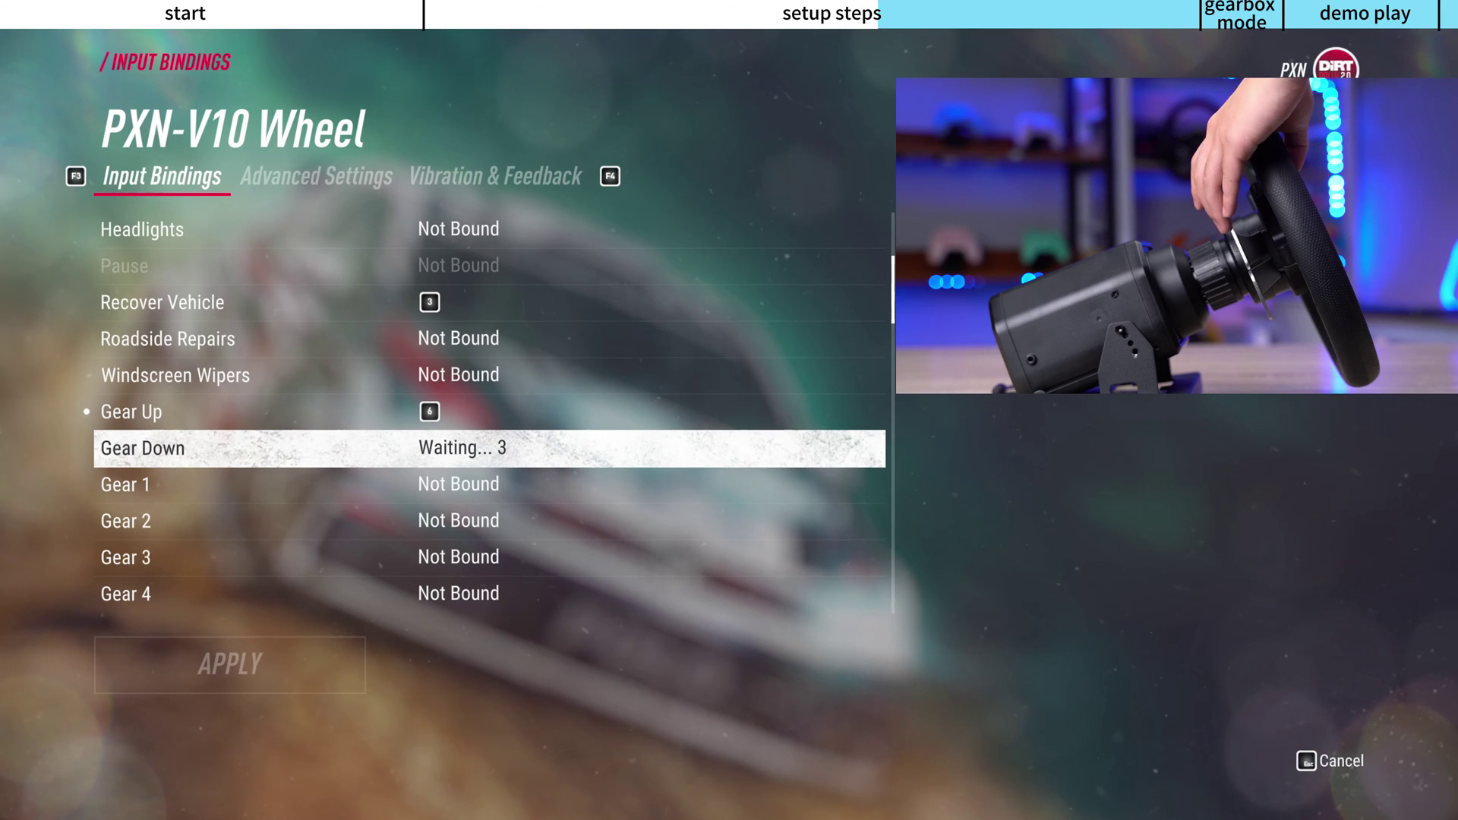
Step: Bind Gear 1 and Gear 2 to the shifter's first and second gear positions, buttons 17 and 18
key("Down")
key("Down")
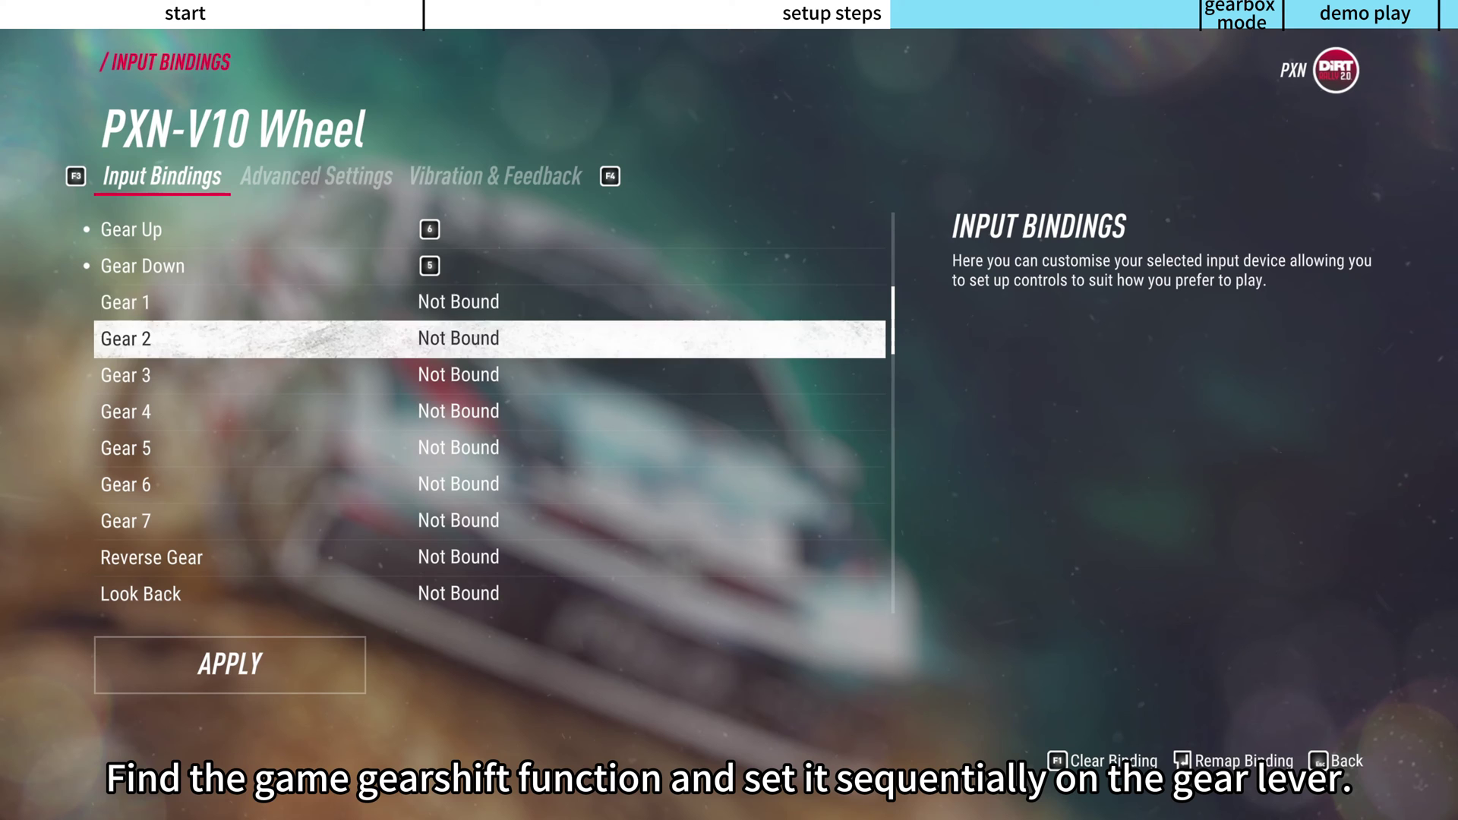
key("Up")
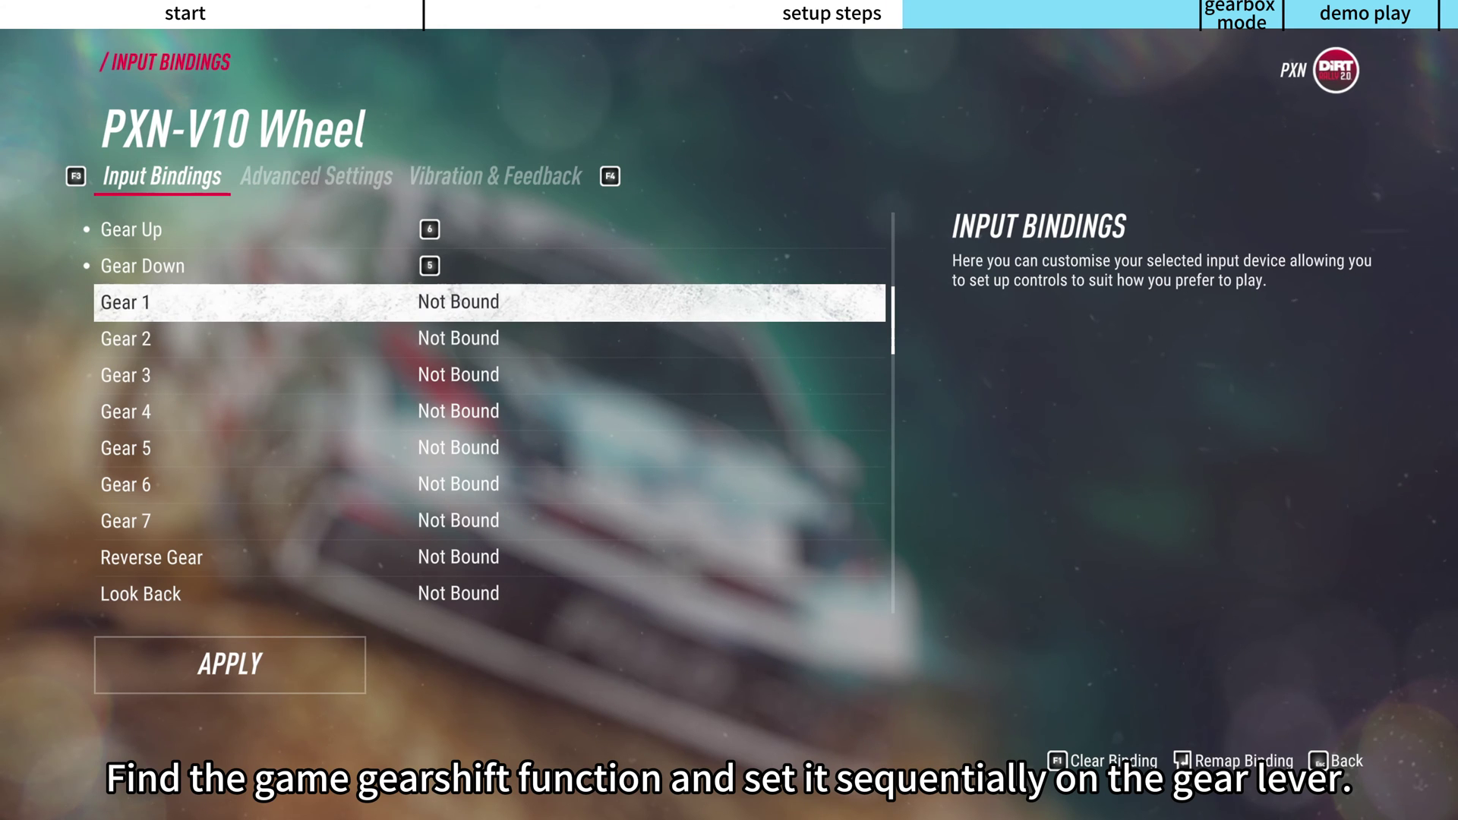
key("Return")
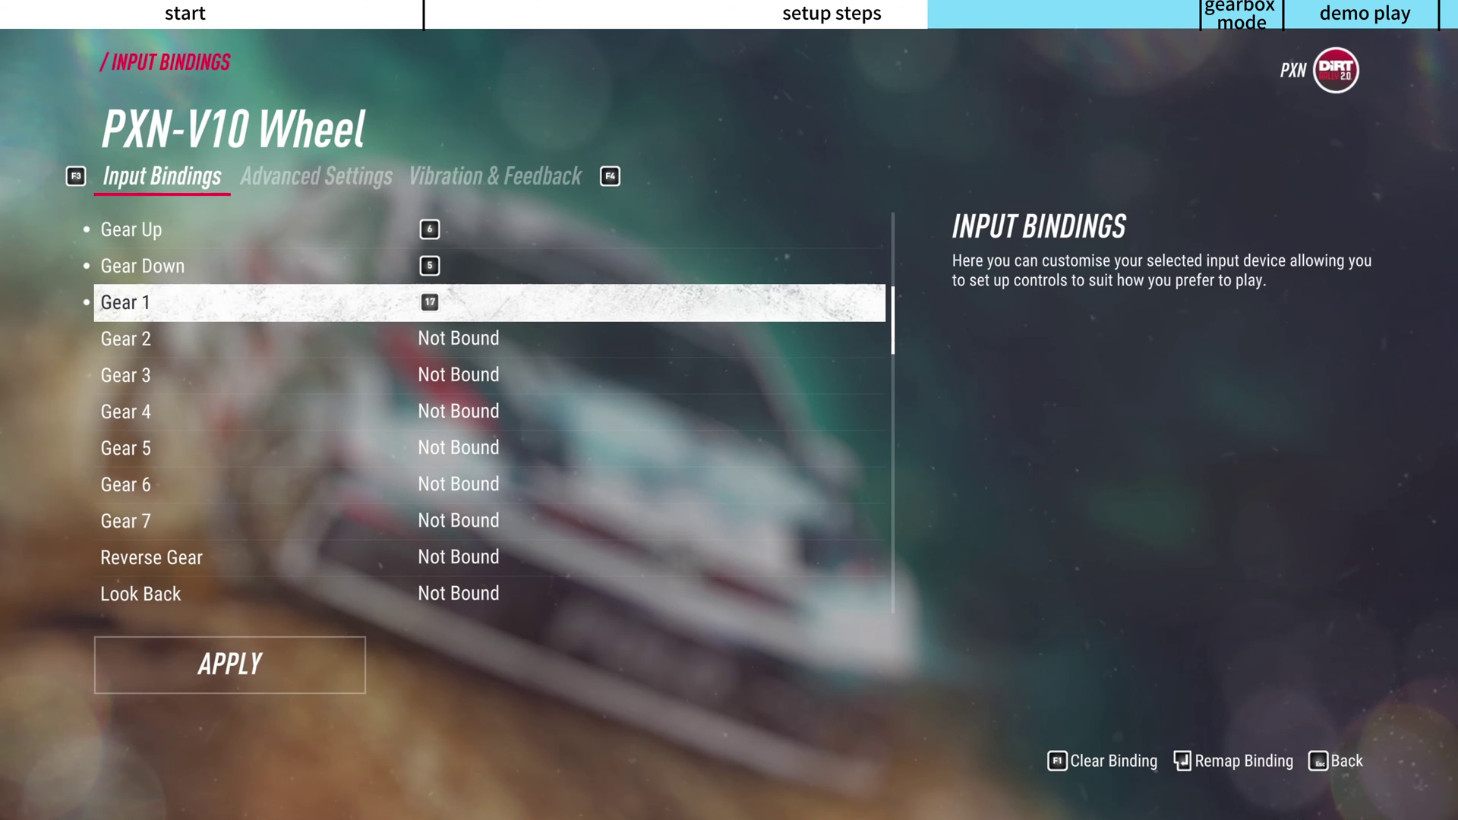
key("Down")
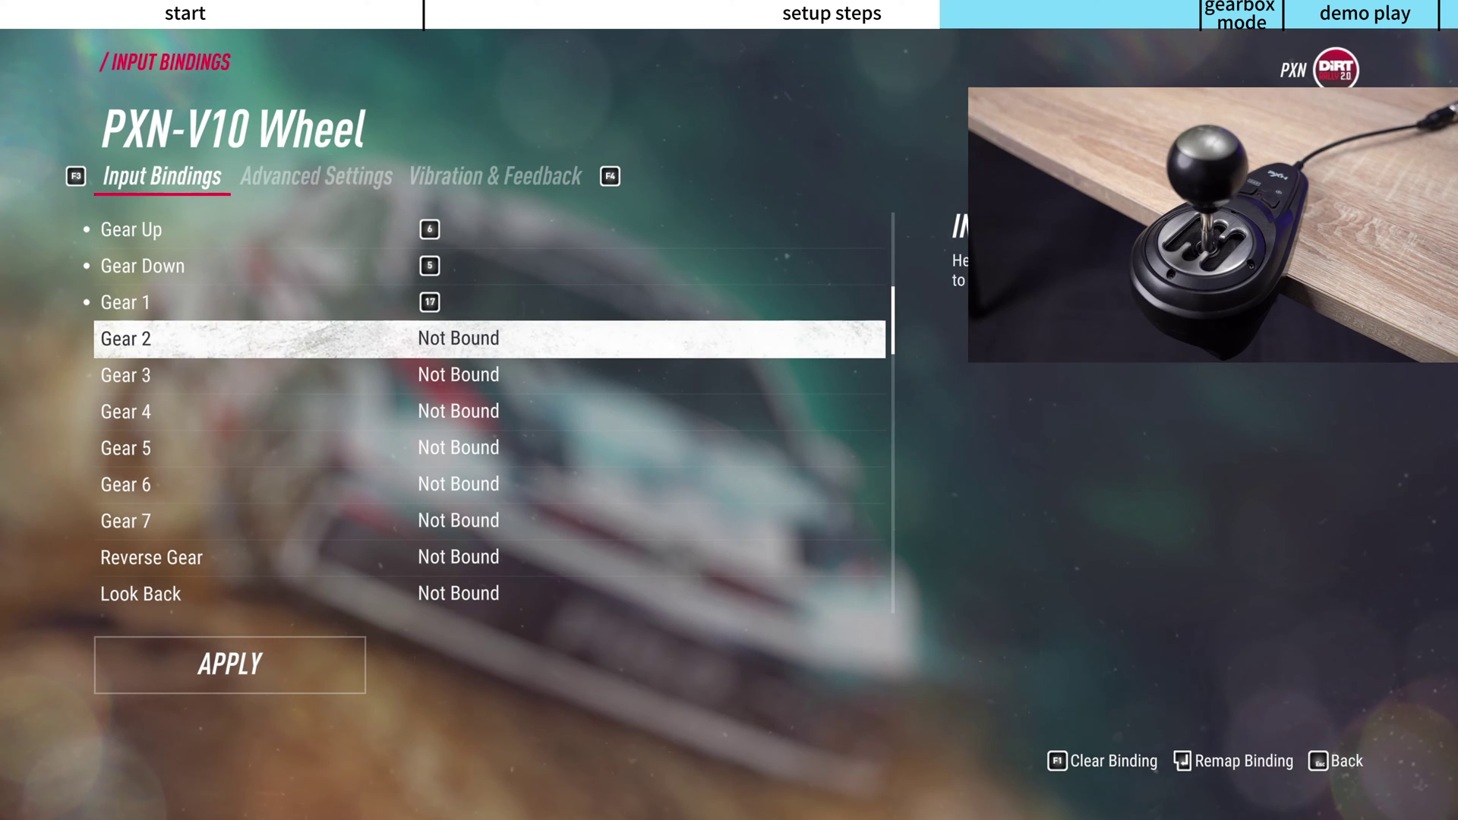
key("Return")
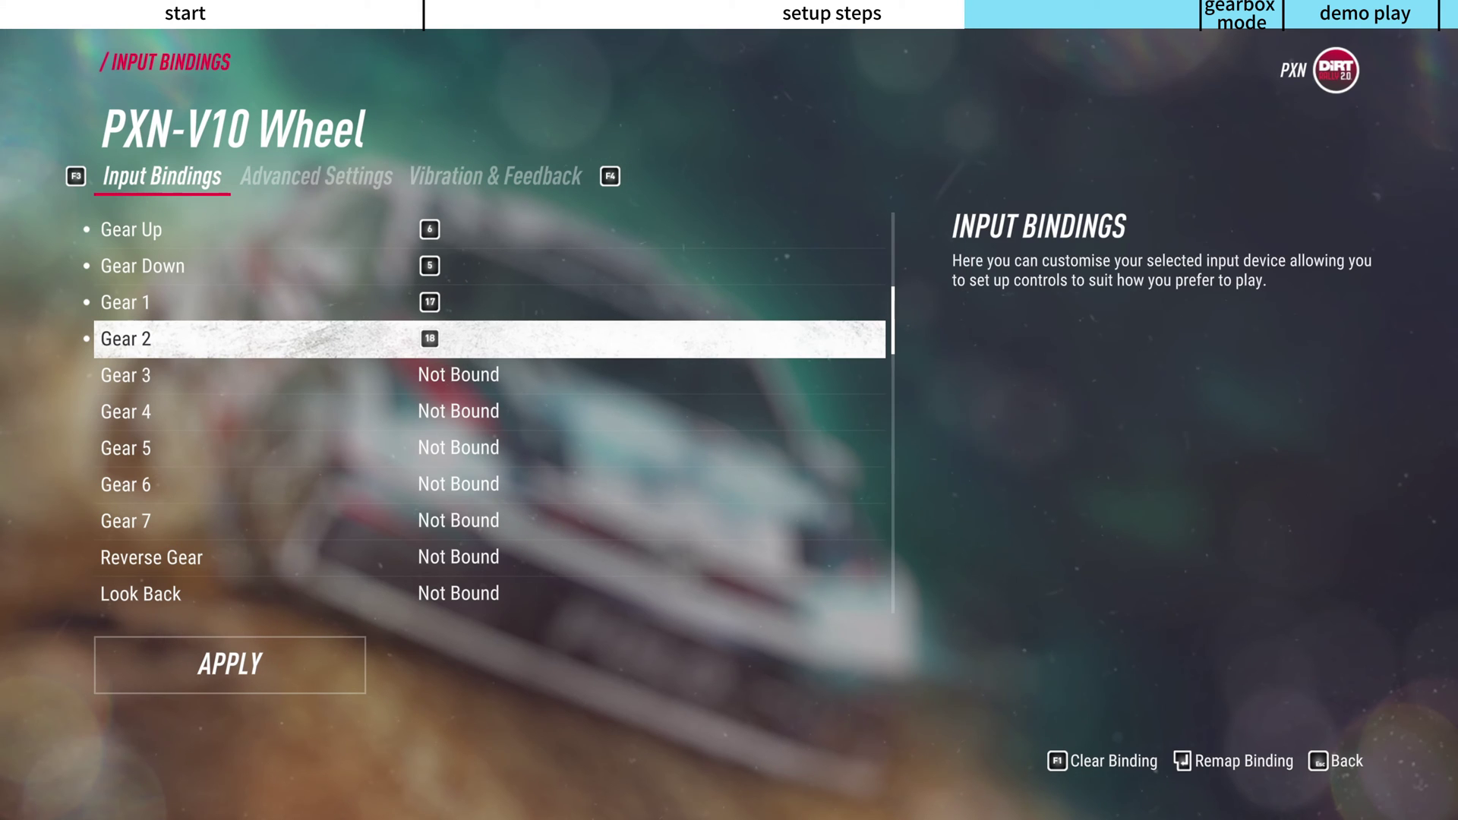
Step: Bind Gear 3 and Gear 4 to the shifter's third and fourth gear positions, buttons 19 and 20
key("Down")
key("Return")
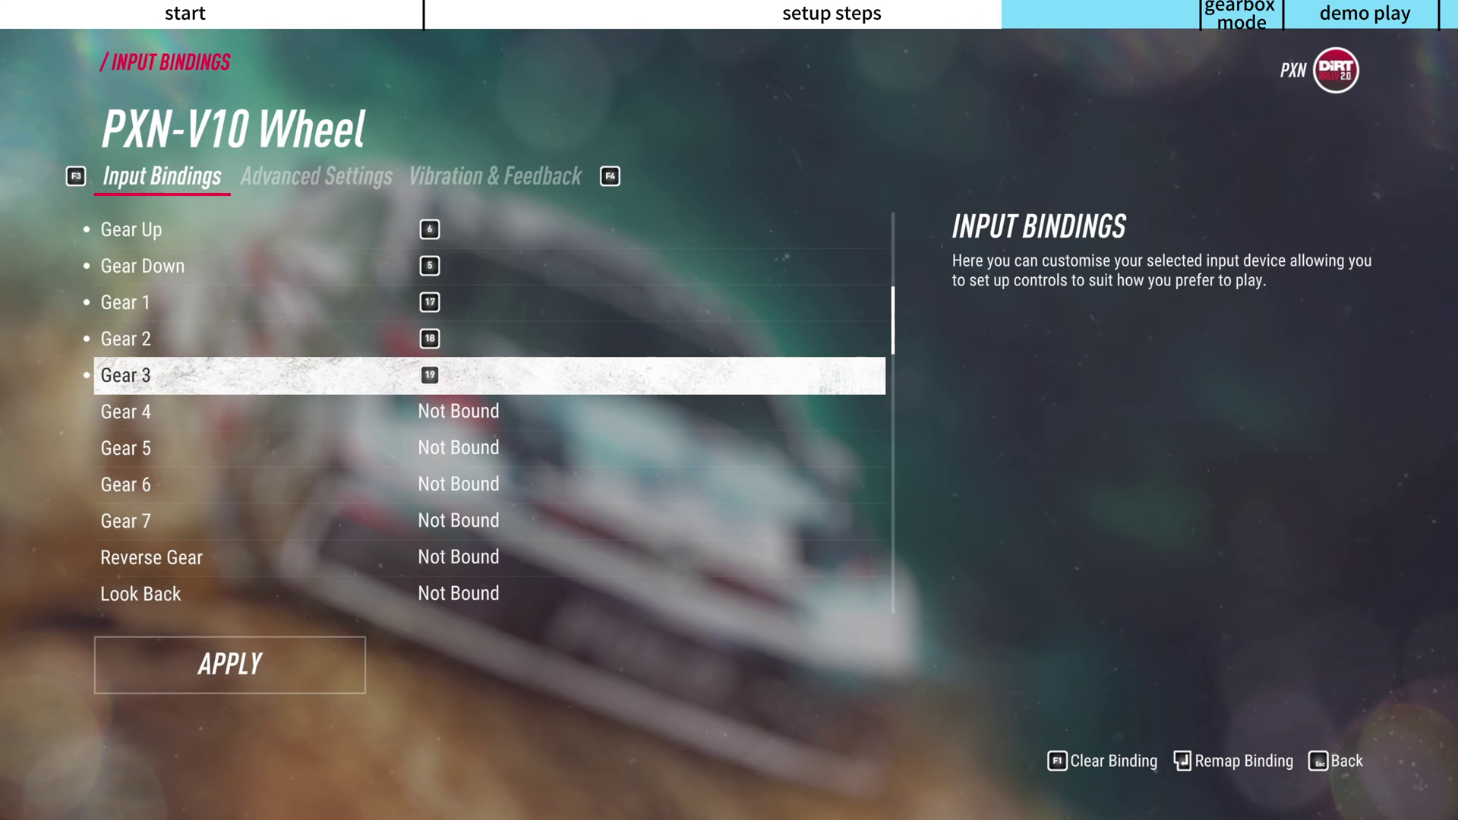
key("Down")
key("Return")
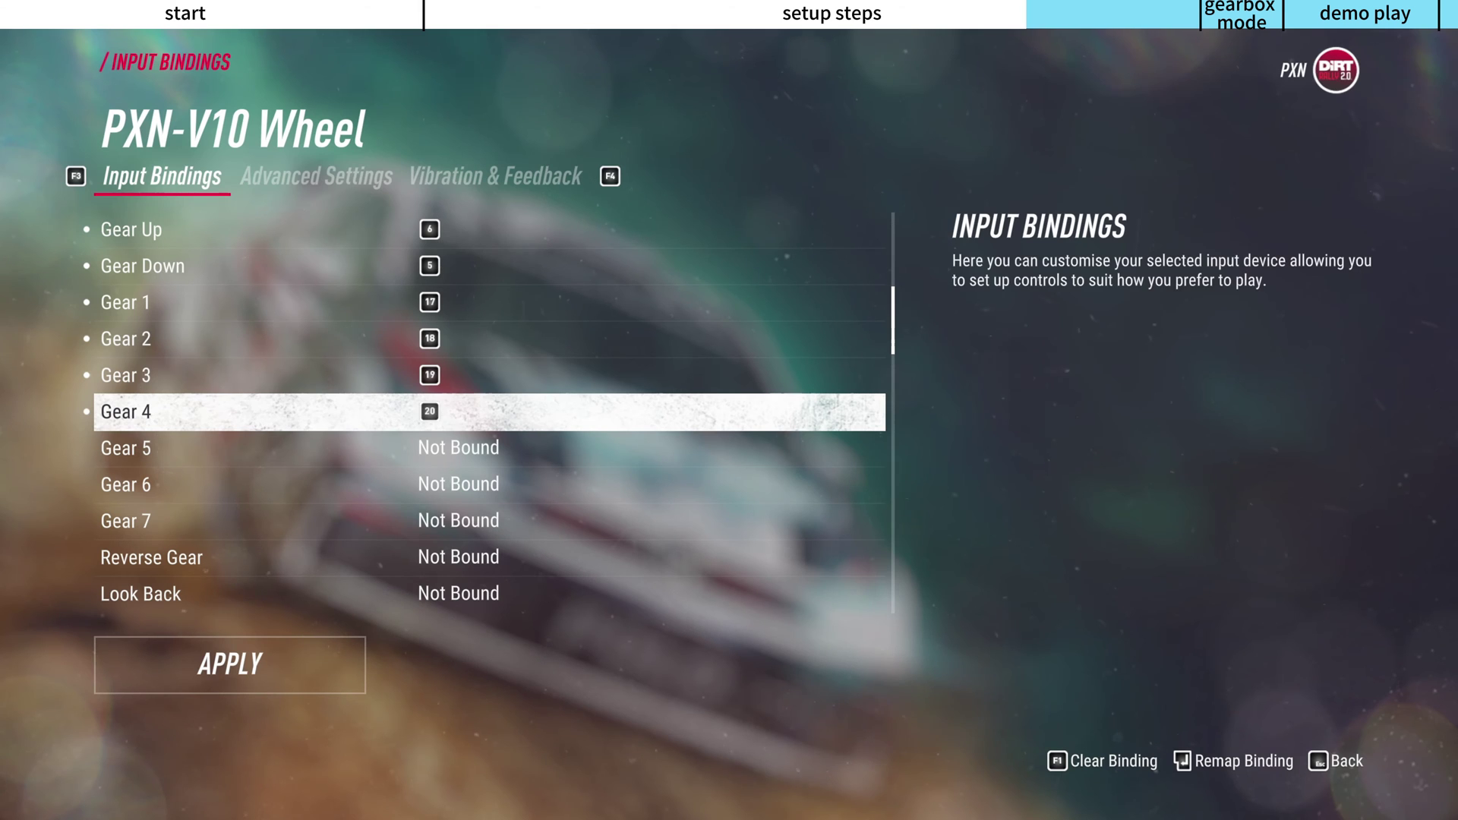
Step: Bind Gear 5 and Gear 6 to the shifter's fifth and sixth gear positions, buttons 21 and 22
key("Down")
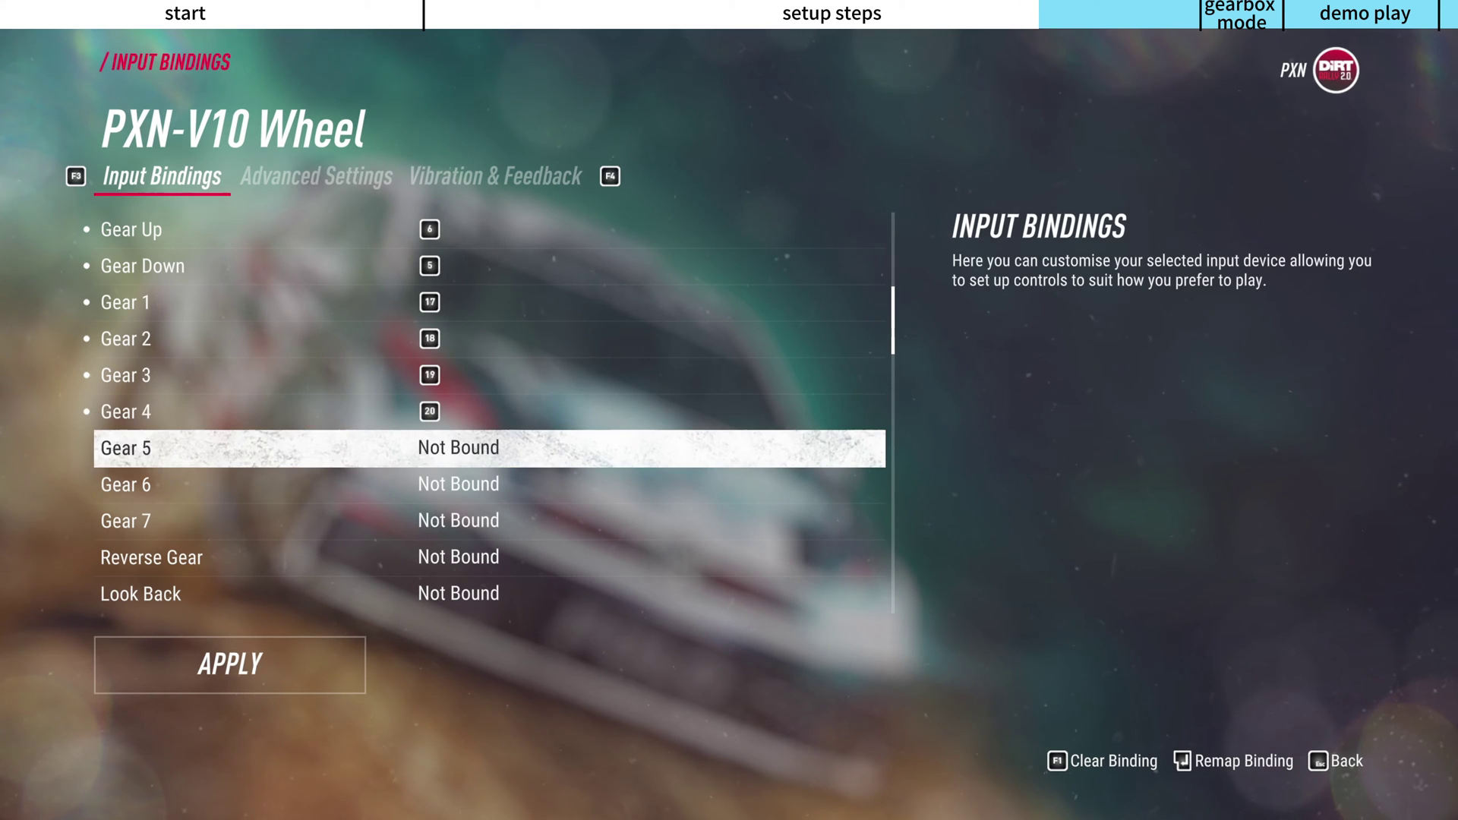
key("Return")
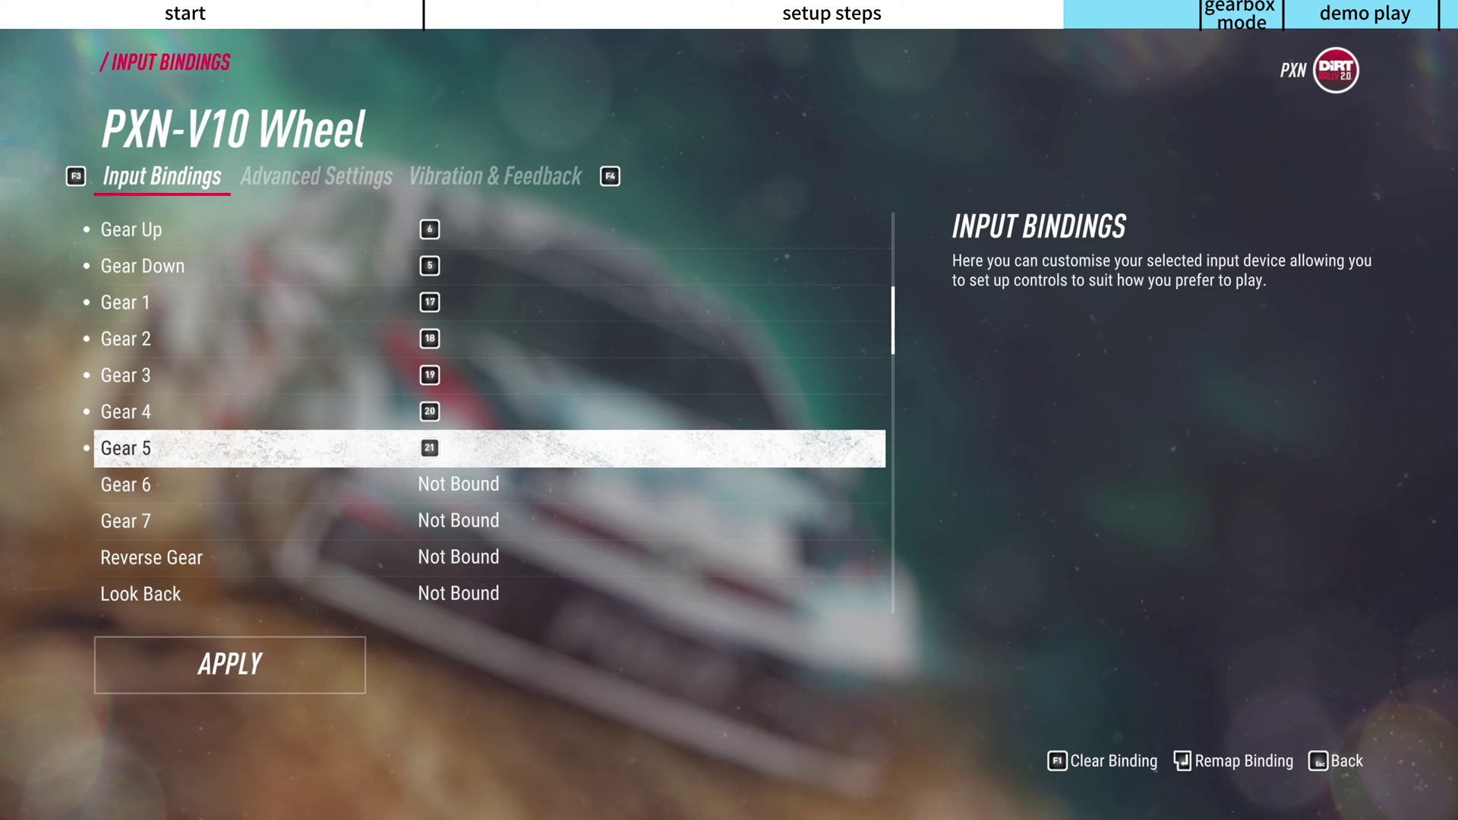
key("Down")
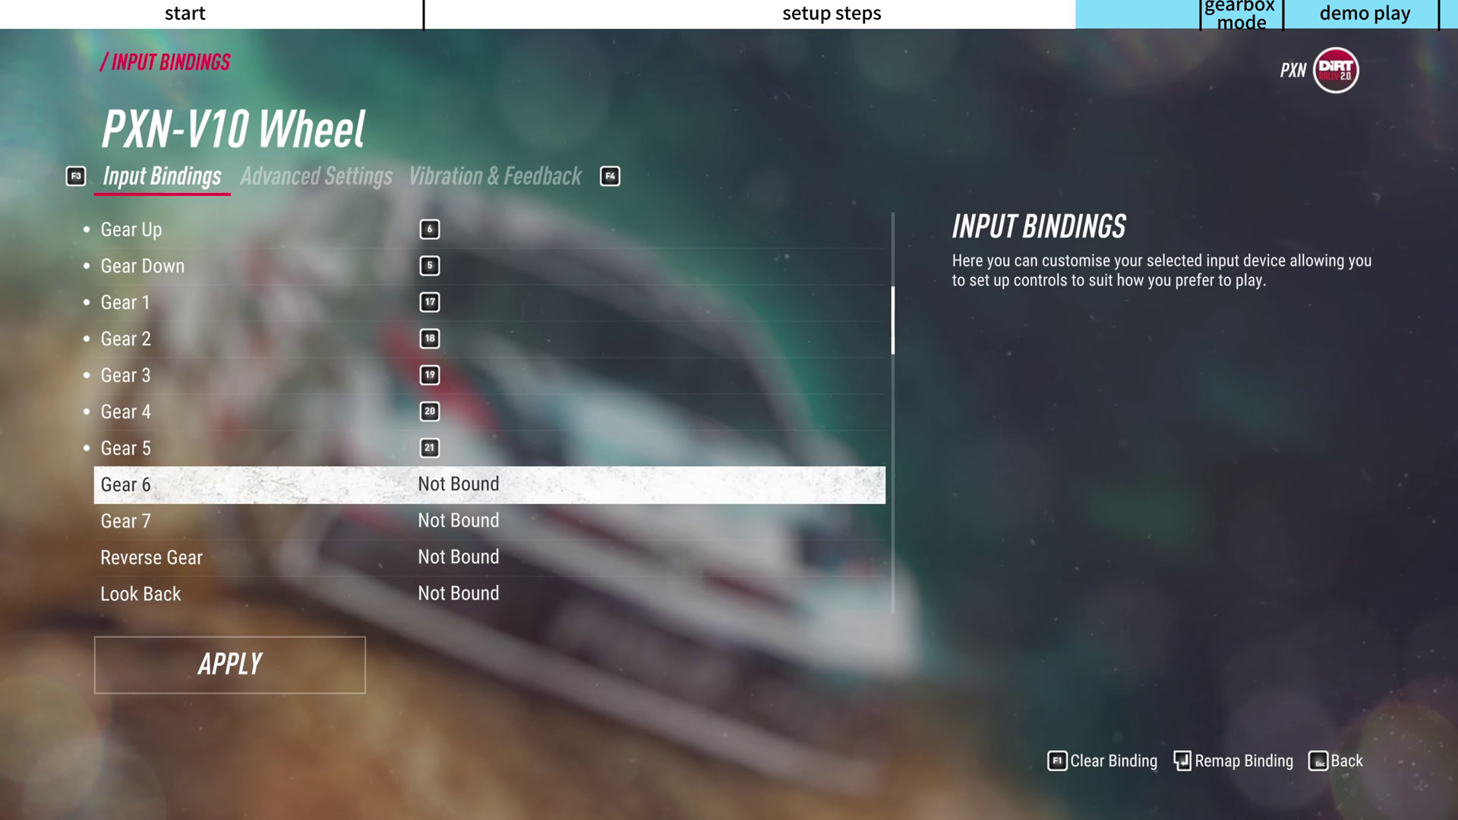
key("Return")
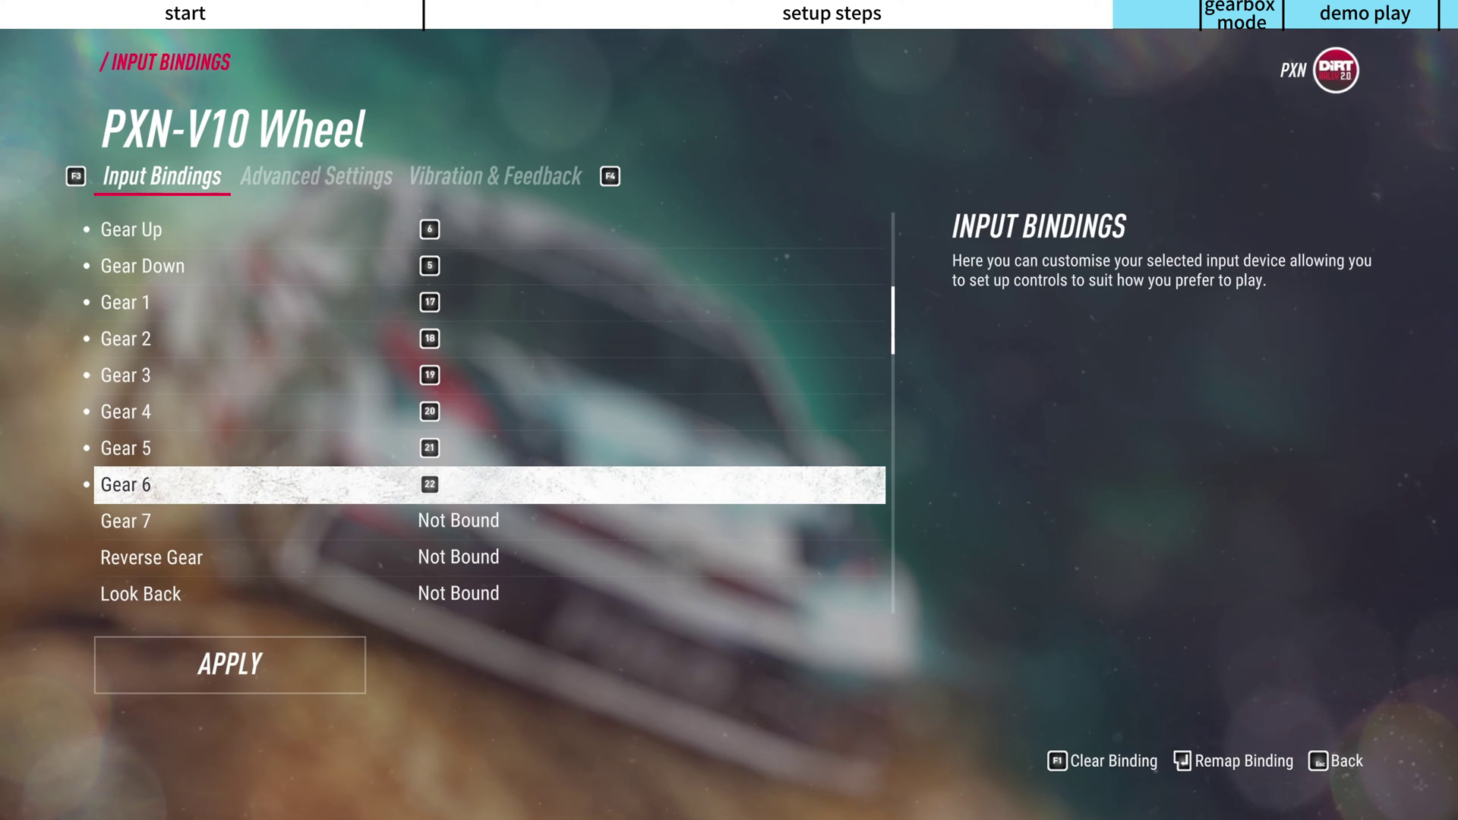
Step: Bind Reverse Gear to the shifter's reverse position as button 23, leaving Gear 7 unbound
key("Down")
key("Down")
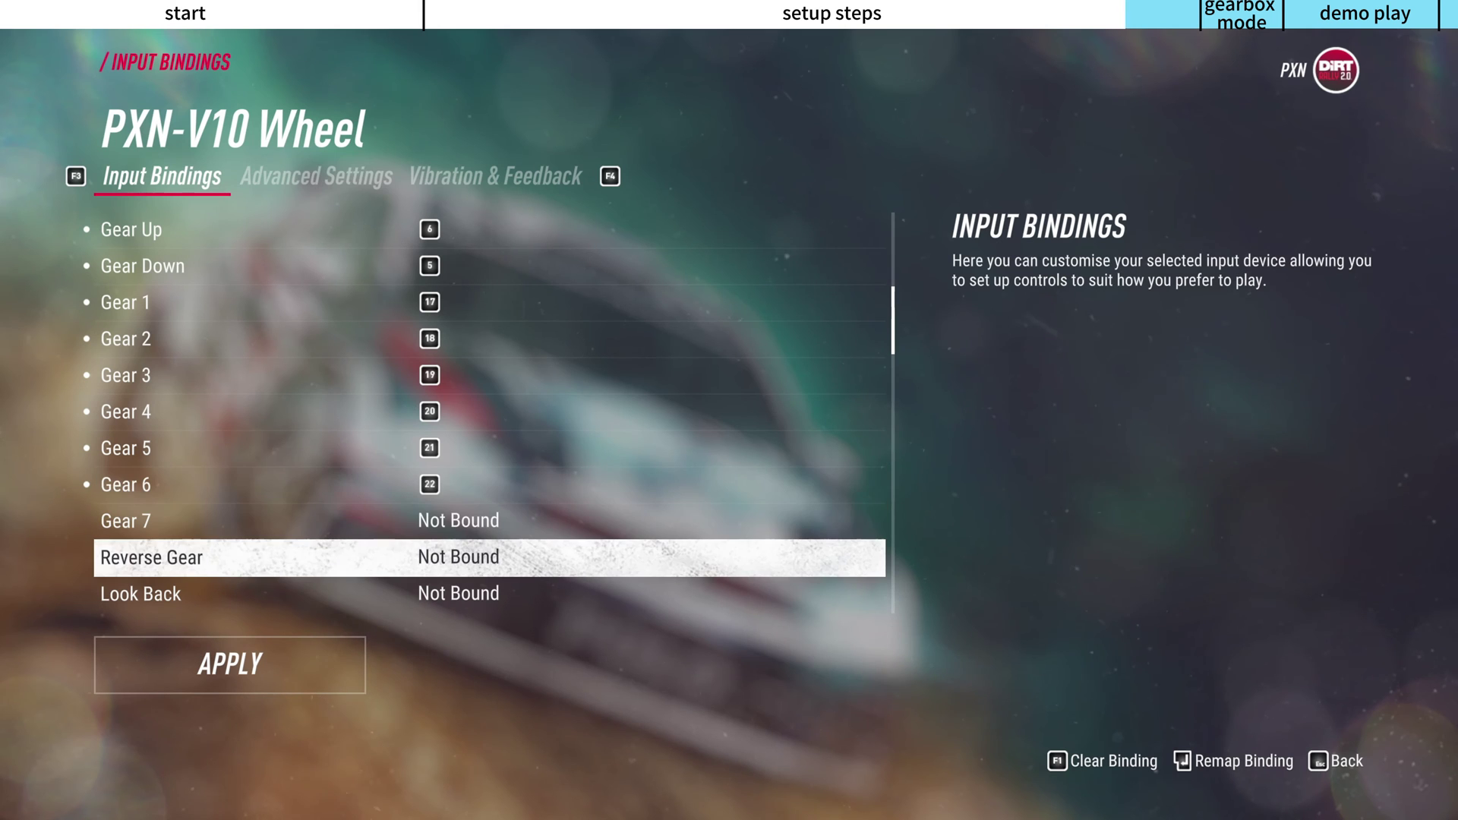
key("Return")
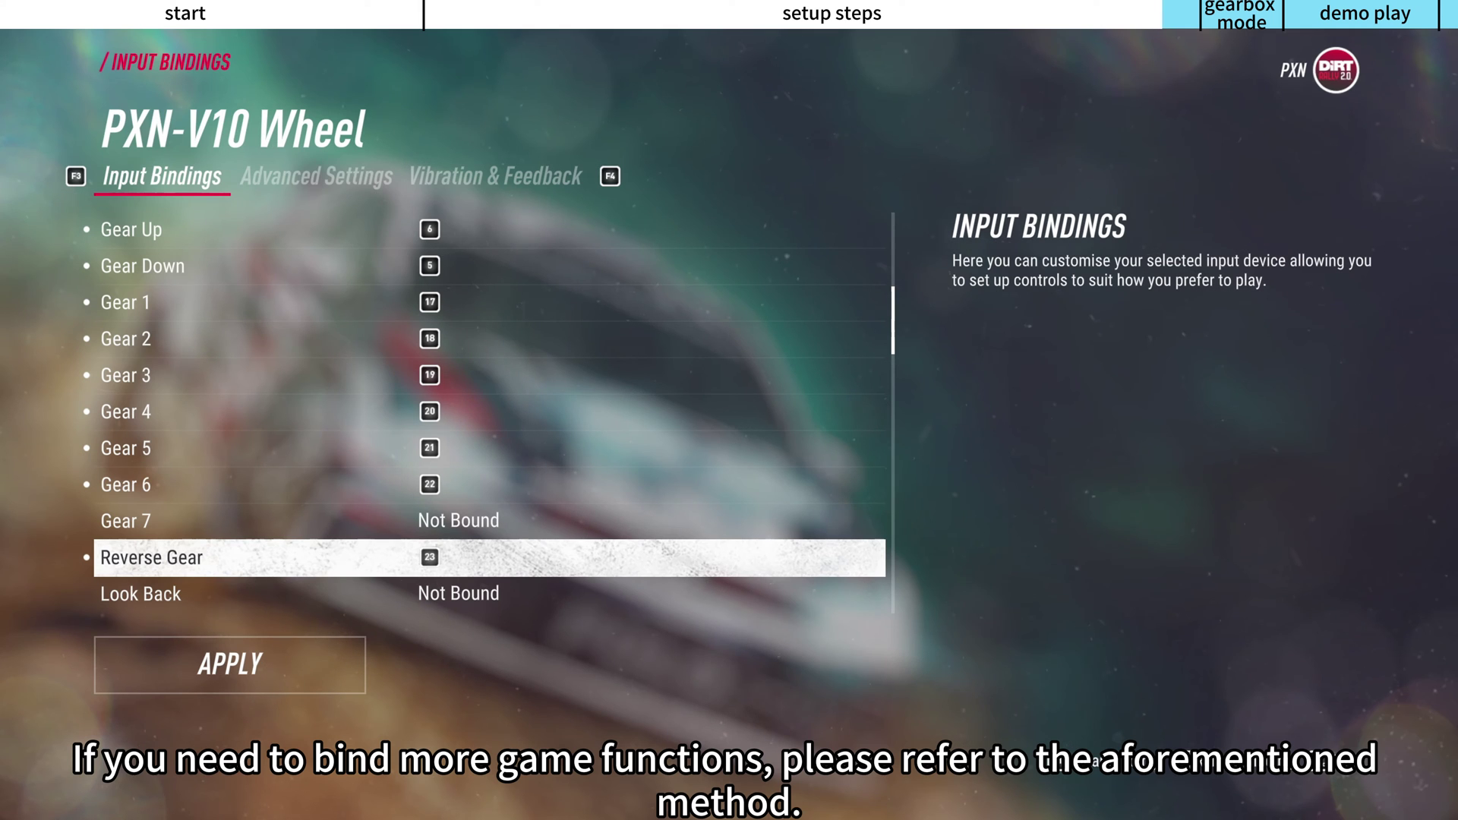
Step: Leave the wheel's input bindings, apply the changed bindings, and return to the main menu
key("Down")
key("Down")
key("Down")
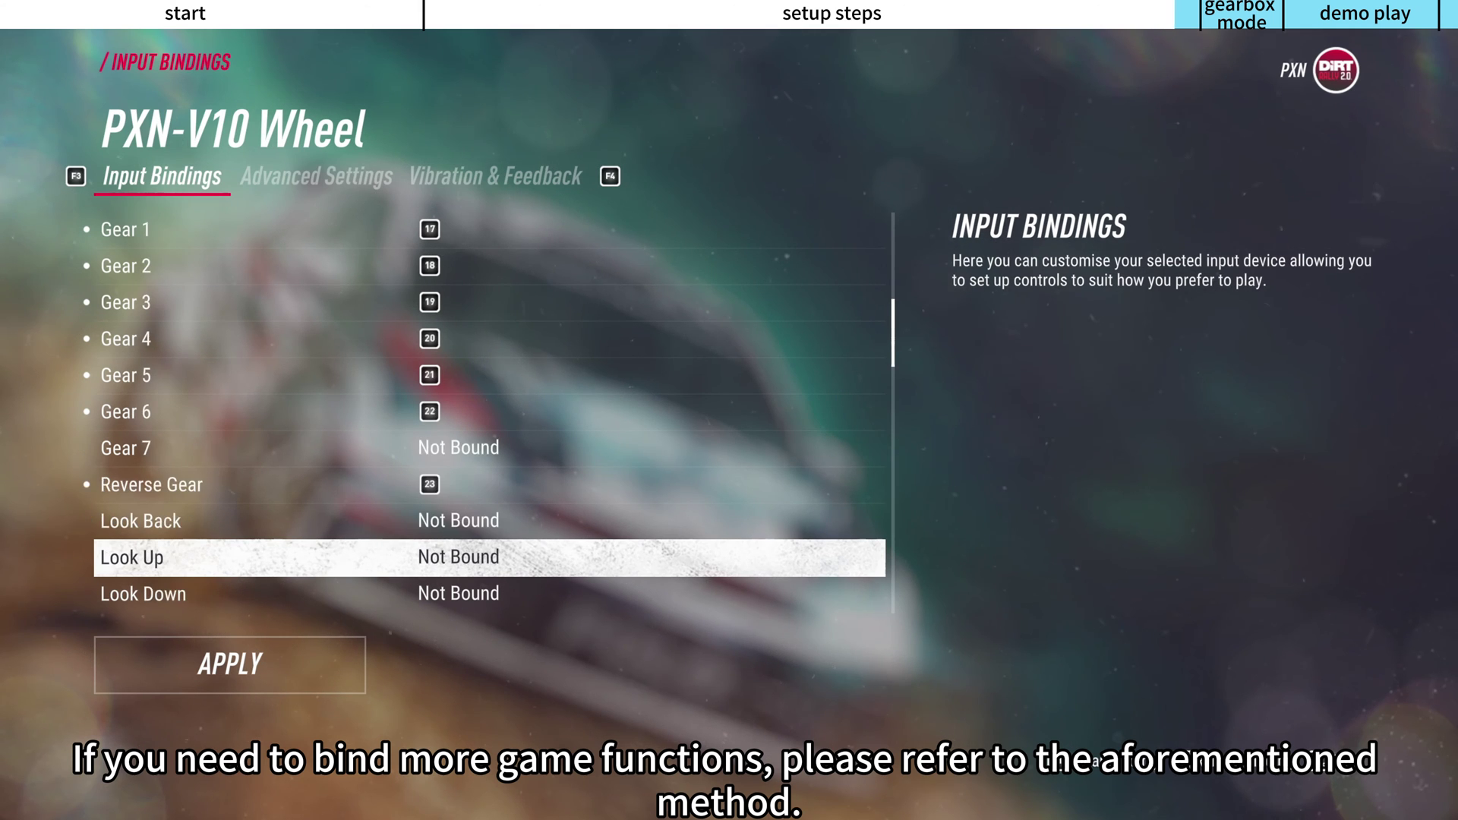
key("Escape")
key("Up")
key("Up")
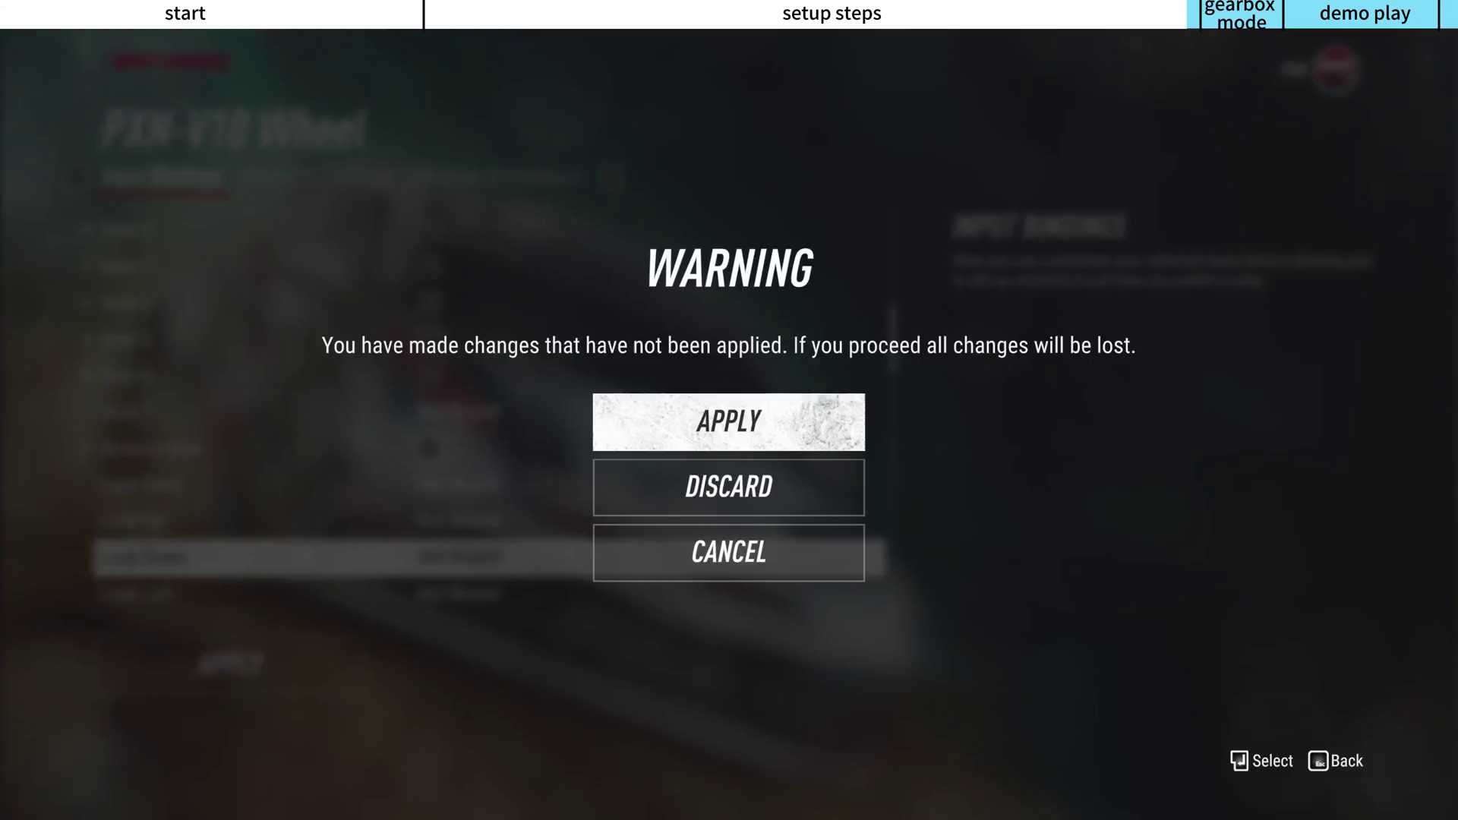
key("Return")
key("Return")
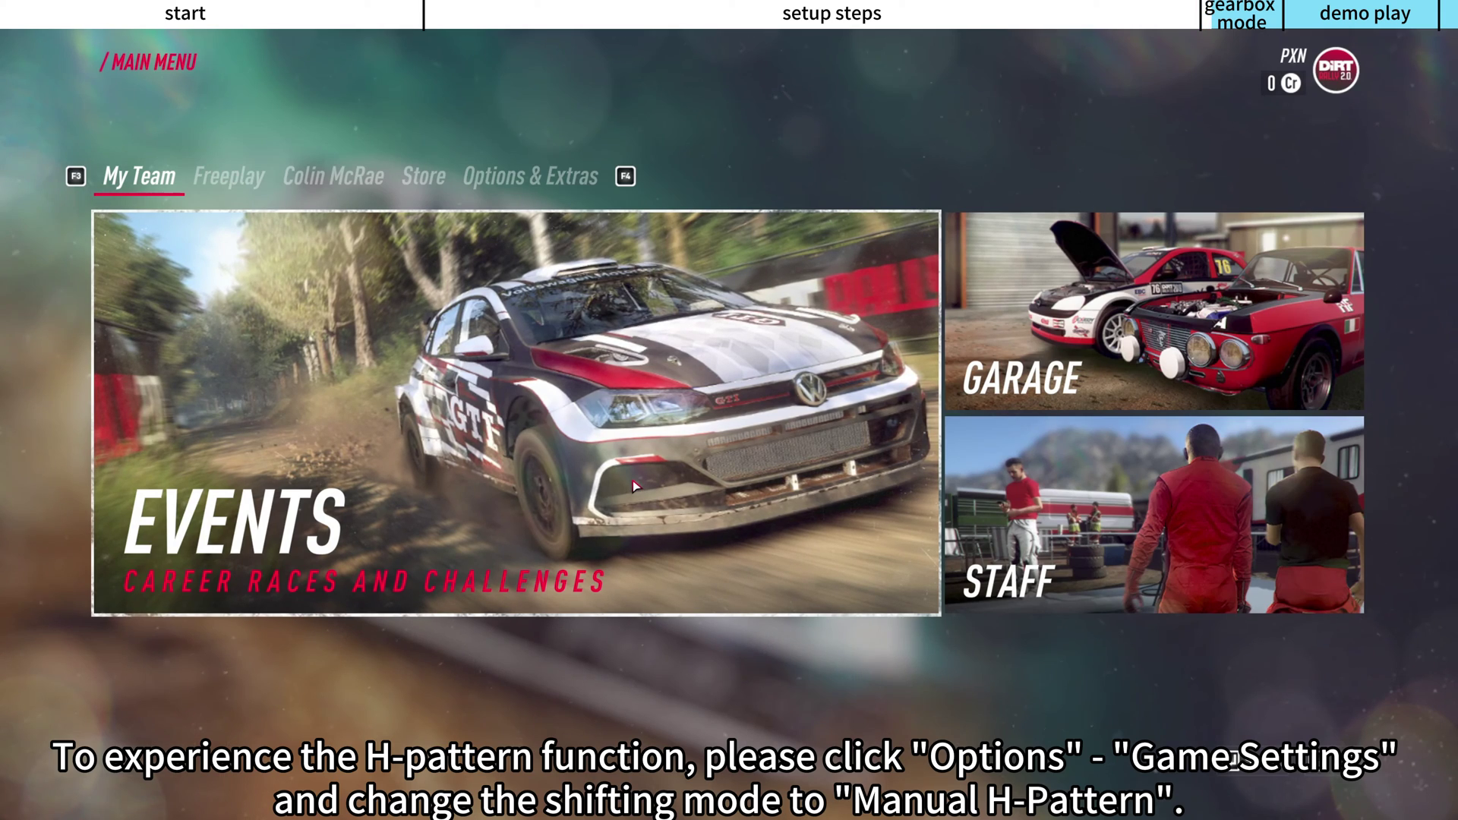
Step: Open the game settings with the driving assists and transmission options
left_click(548, 176)
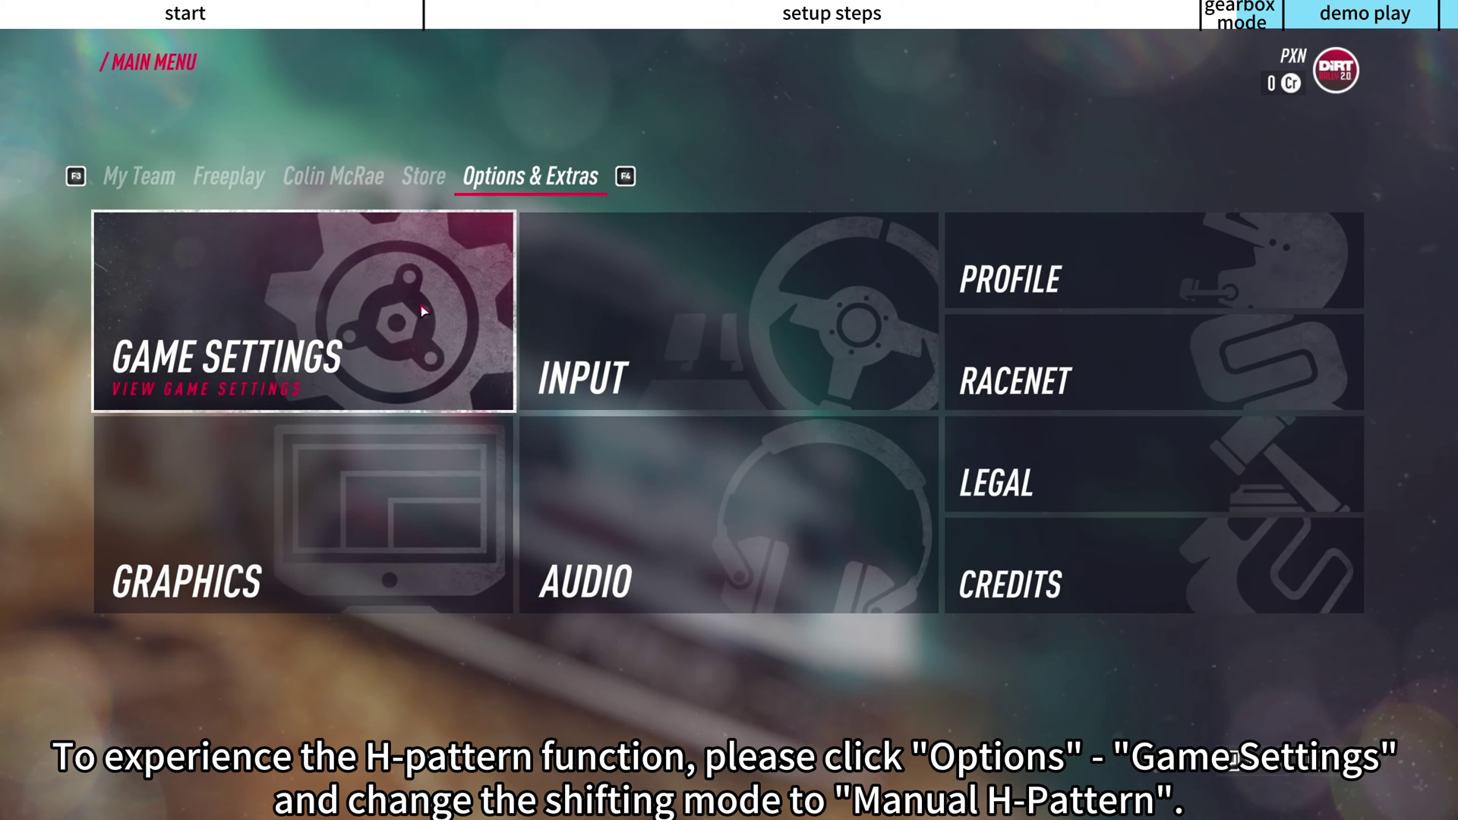
left_click(420, 312)
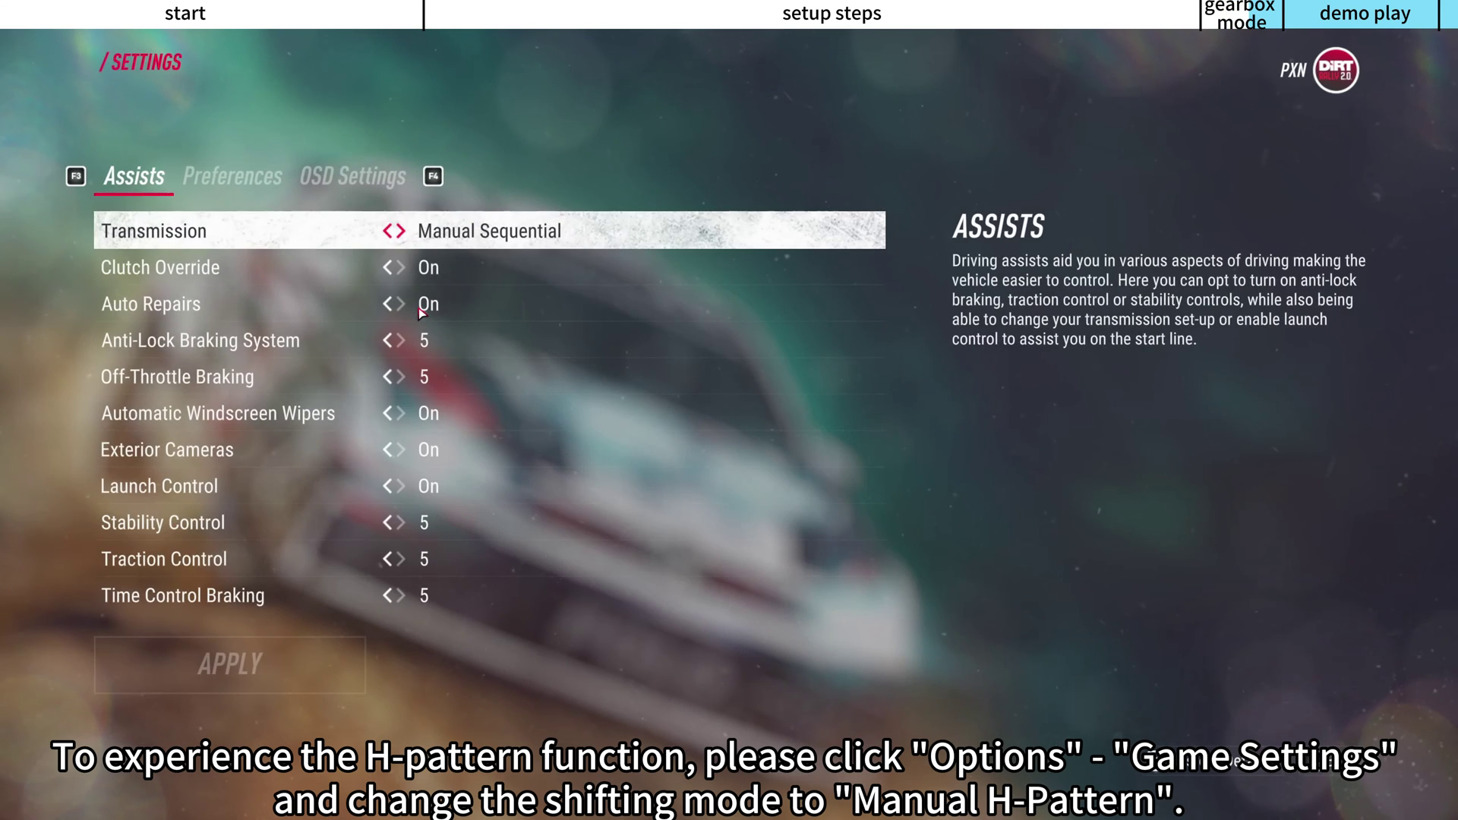